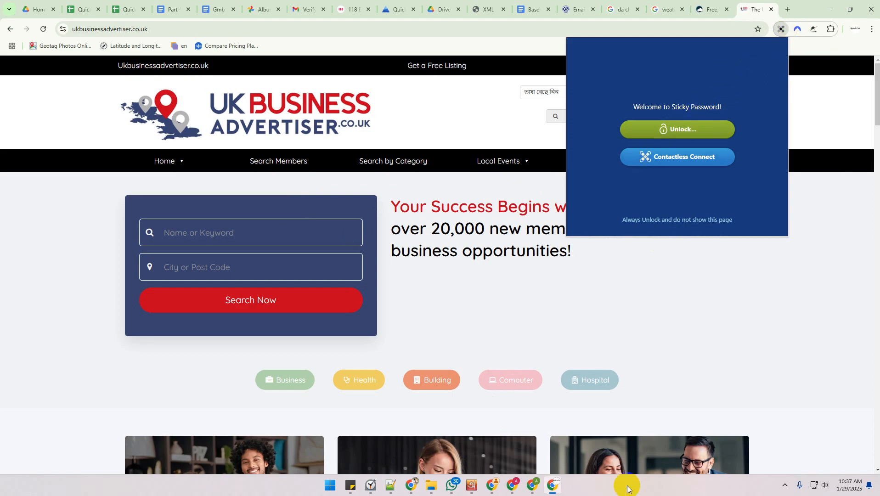
Unlock Sticky Password with the master password, allow the blocked browser extension access, and close its window.
click(784, 485)
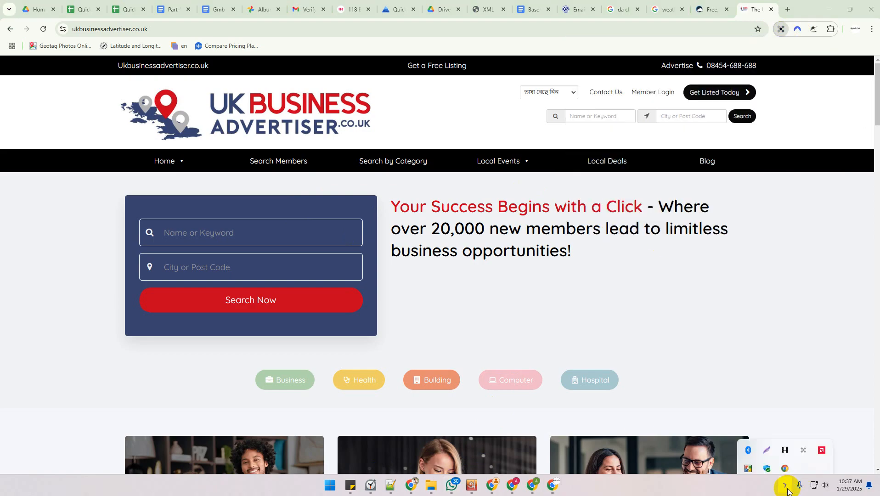
click(802, 443)
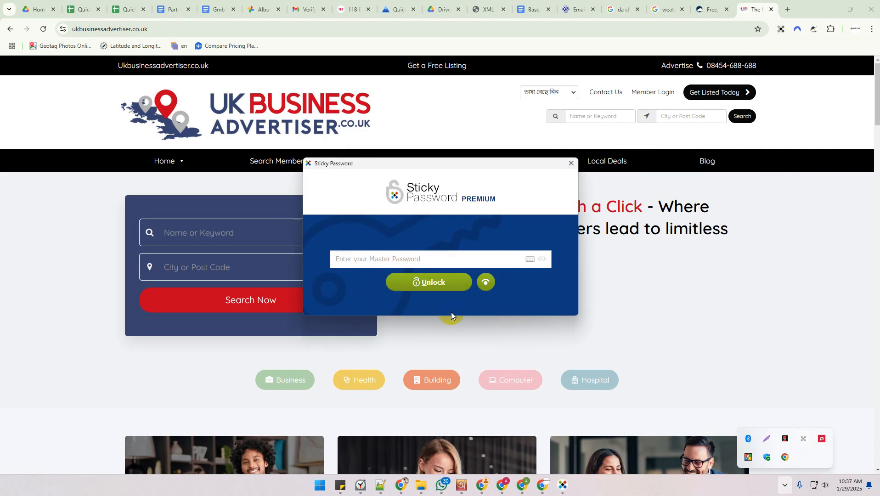
key(ctrl+v)
click(414, 284)
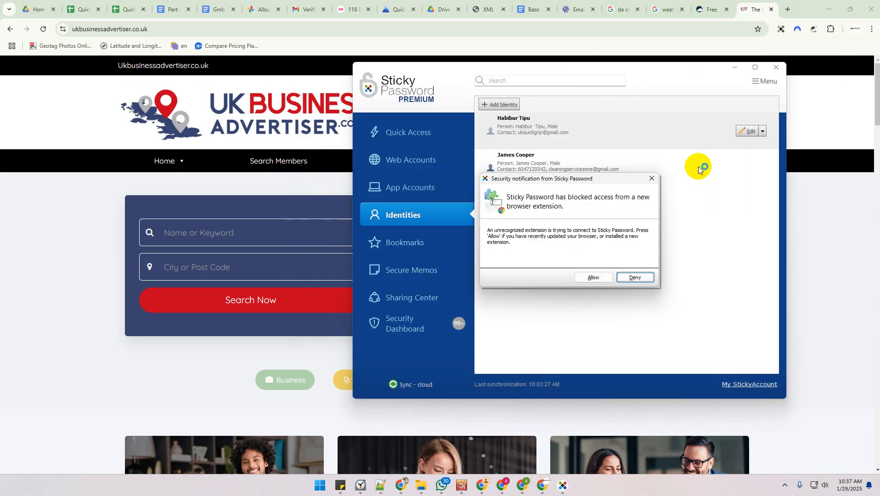
click(593, 276)
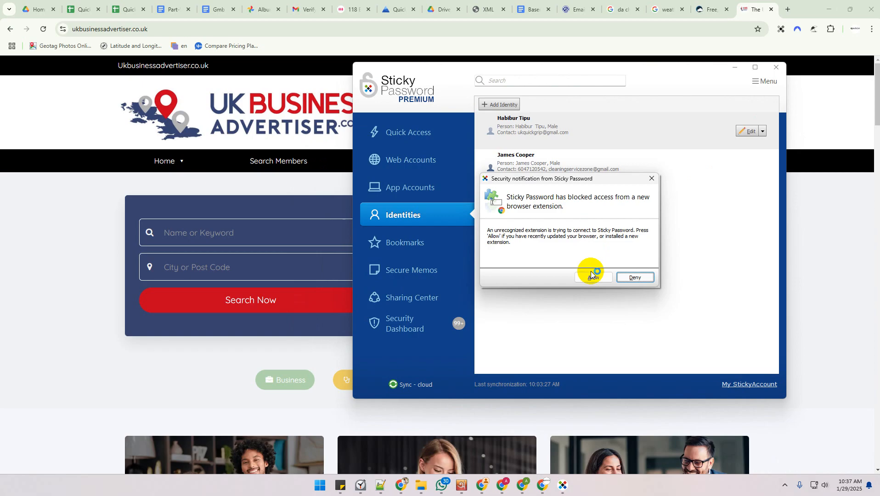
click(775, 68)
mouse_move(523, 173)
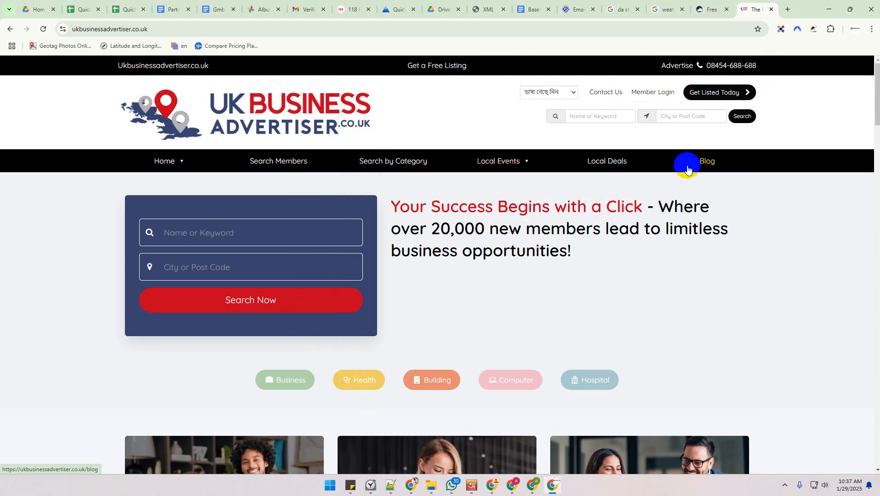
Start a new UK Business Advertiser listing with the free Basic plan.
click(712, 95)
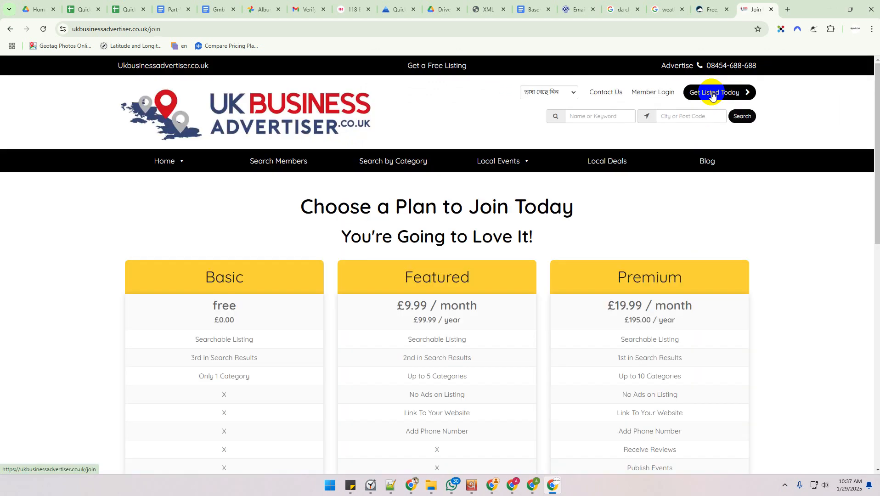
scroll(320, 274, down, 5)
scroll(337, 287, up, 2)
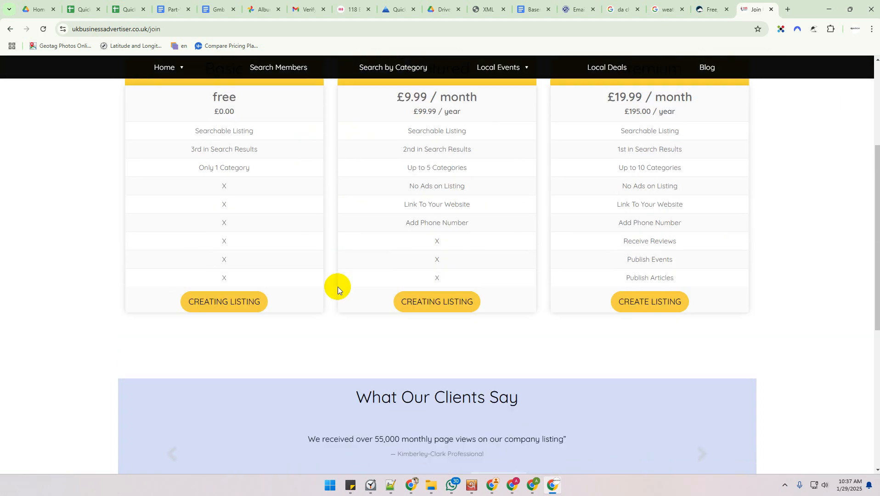
click(219, 351)
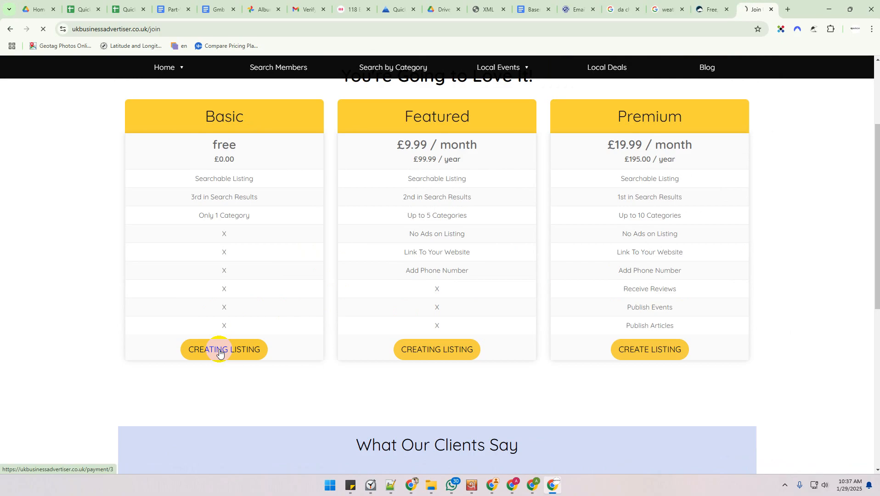
Autofill the sign-up form's e-mail and password fields from the business owner's saved identity.
scroll(485, 248, down, 1)
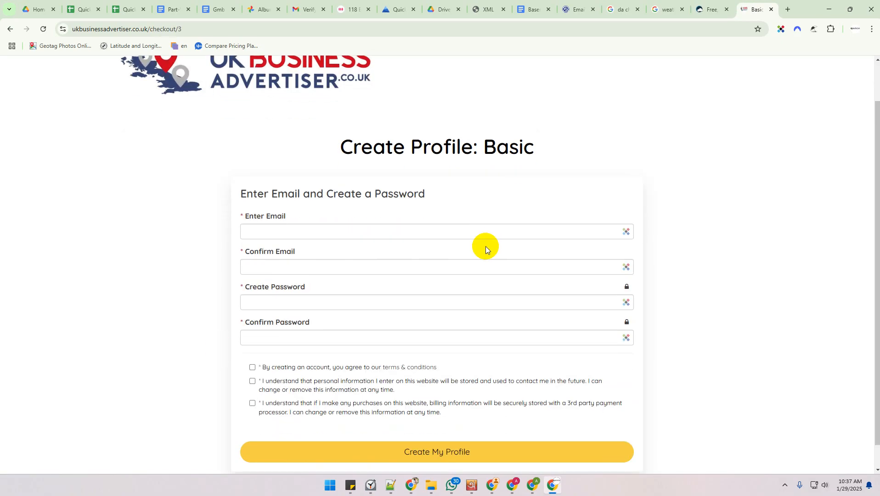
scroll(485, 247, down, 1)
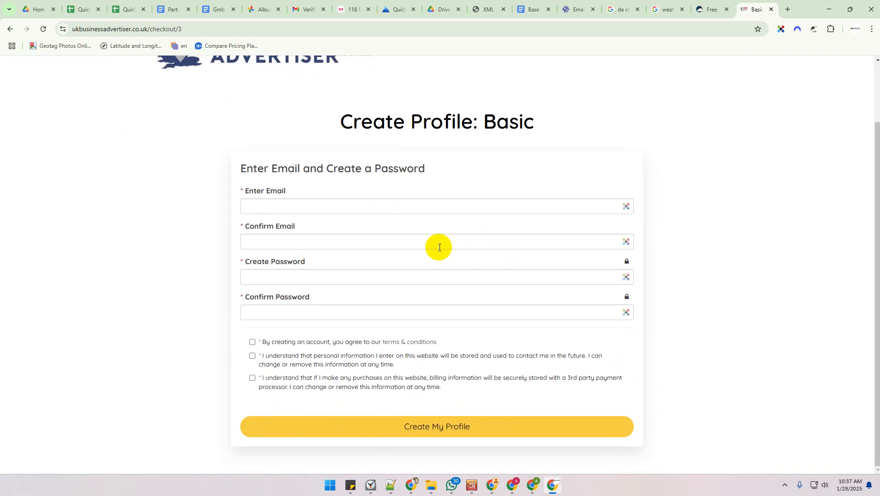
click(289, 202)
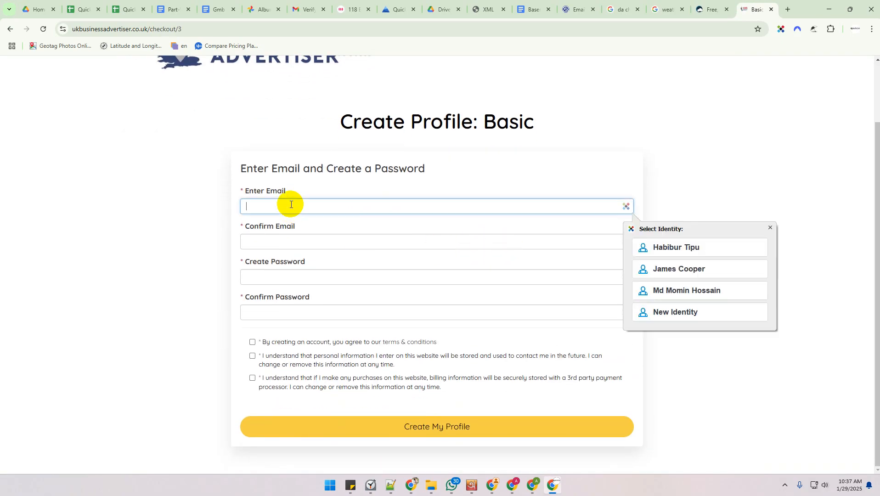
click(681, 248)
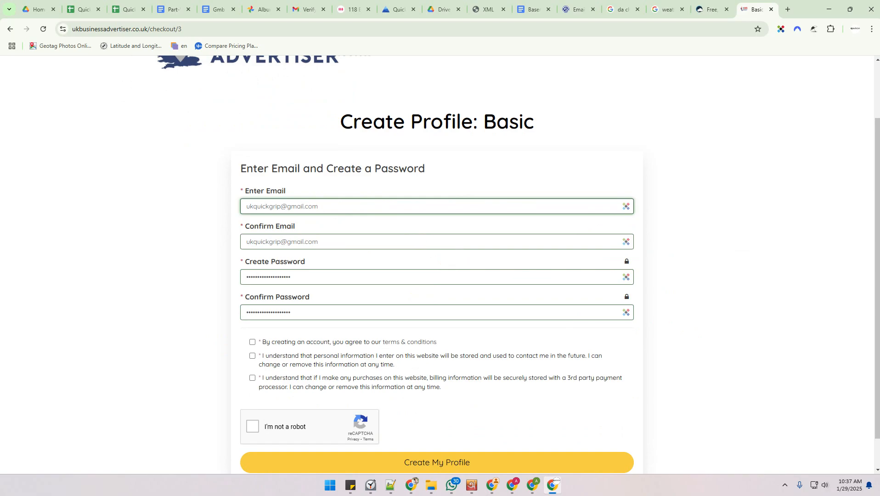
Replace the autofilled entries in Create Password and Confirm Password by pasting the chosen account password into both.
key(alt+Tab)
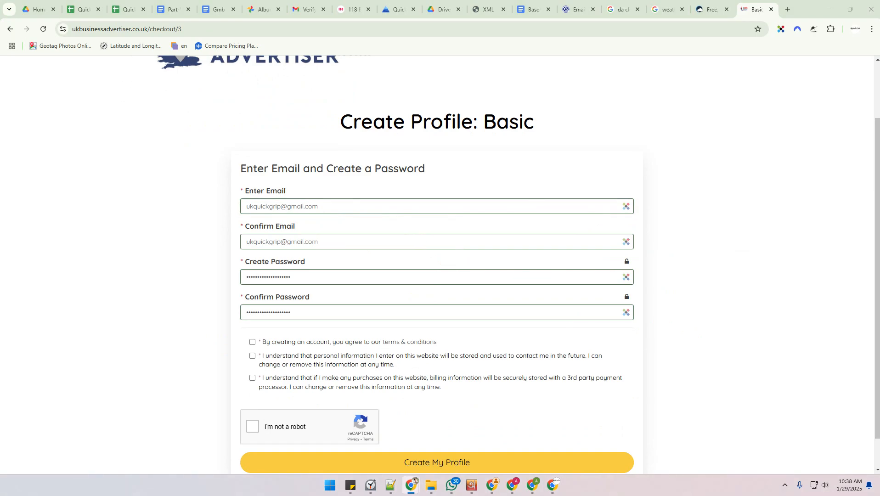
click(306, 275)
key(BackSpace)
key(BackSpace)
key(BackSpace)
key(BackSpace)
key(BackSpace)
key(BackSpace)
key(BackSpace)
key(BackSpace)
key(BackSpace)
key(BackSpace)
key(BackSpace)
key(BackSpace)
key(BackSpace)
key(BackSpace)
key(BackSpace)
key(BackSpace)
key(BackSpace)
key(BackSpace)
key(BackSpace)
key(BackSpace)
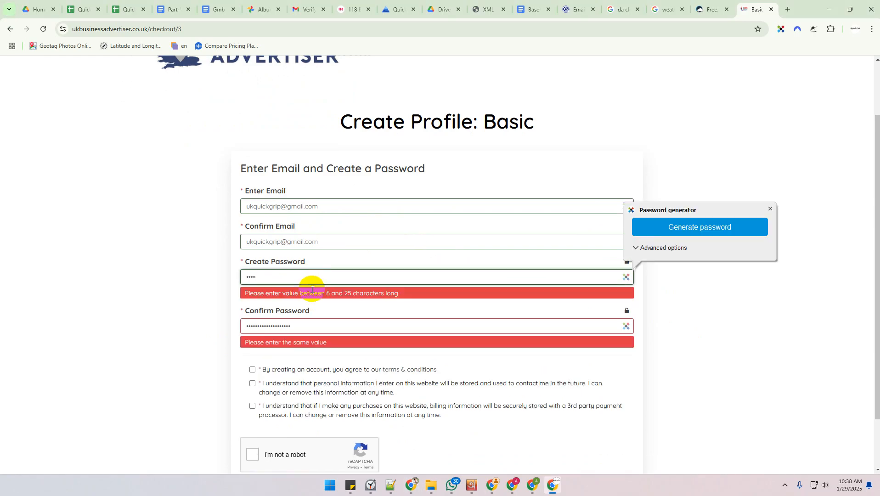
click(306, 324)
key(BackSpace)
key(BackSpace)
key(BackSpace)
key(BackSpace)
key(BackSpace)
key(BackSpace)
key(BackSpace)
key(BackSpace)
key(BackSpace)
key(BackSpace)
key(BackSpace)
key(BackSpace)
key(BackSpace)
key(BackSpace)
key(BackSpace)
key(BackSpace)
key(BackSpace)
key(BackSpace)
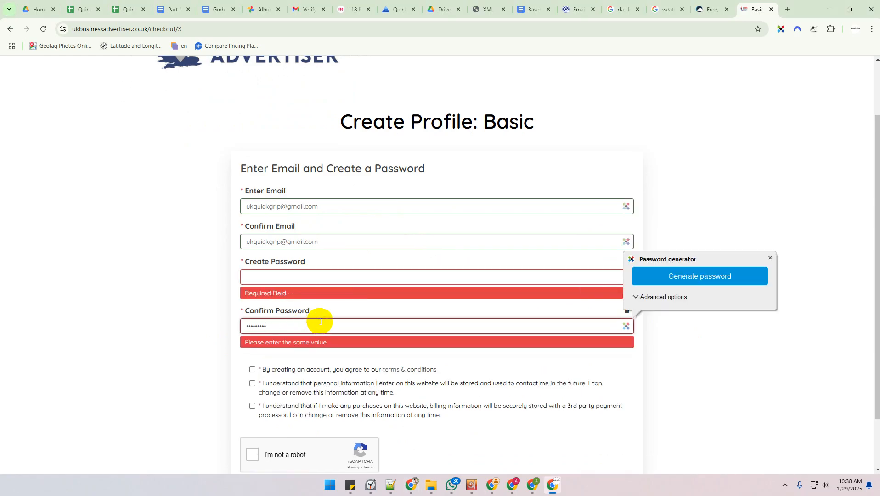
click(262, 276)
key(ctrl+v)
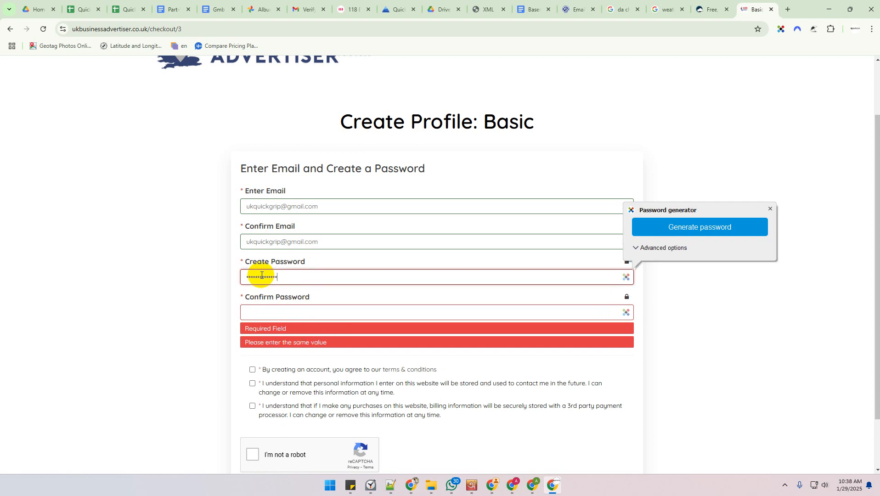
click(264, 319)
key(ctrl+v)
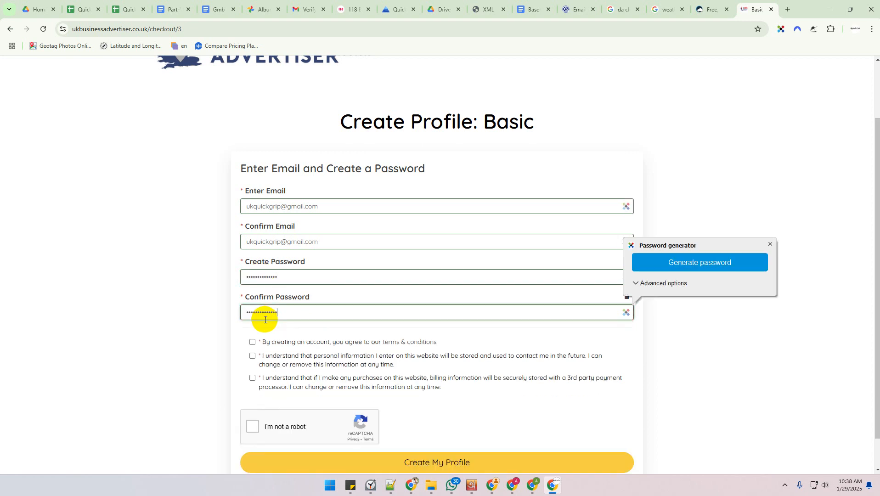
Accept all three consent statements and complete the reCAPTCHA by selecting the images with bridges.
click(253, 378)
click(252, 356)
click(252, 342)
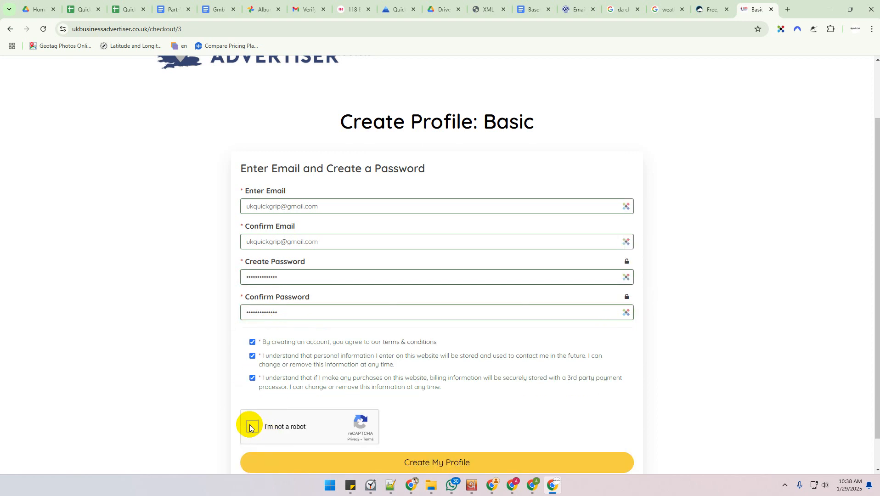
click(251, 426)
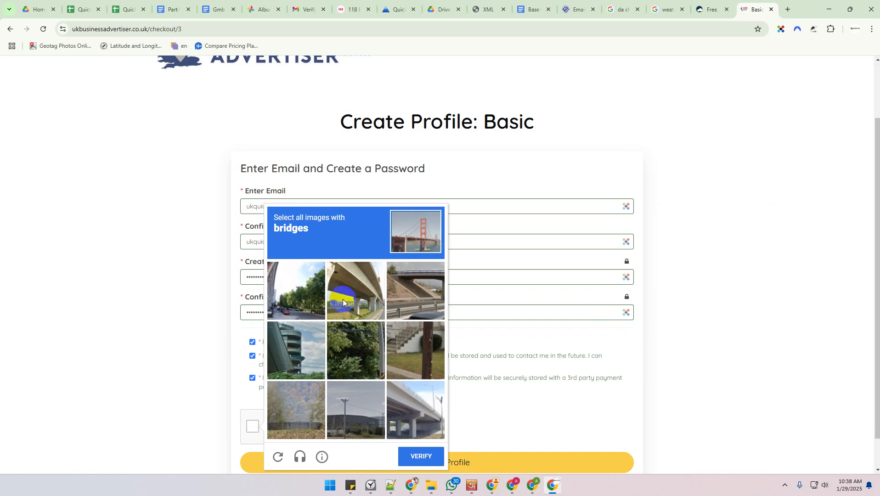
click(342, 299)
click(400, 284)
click(396, 404)
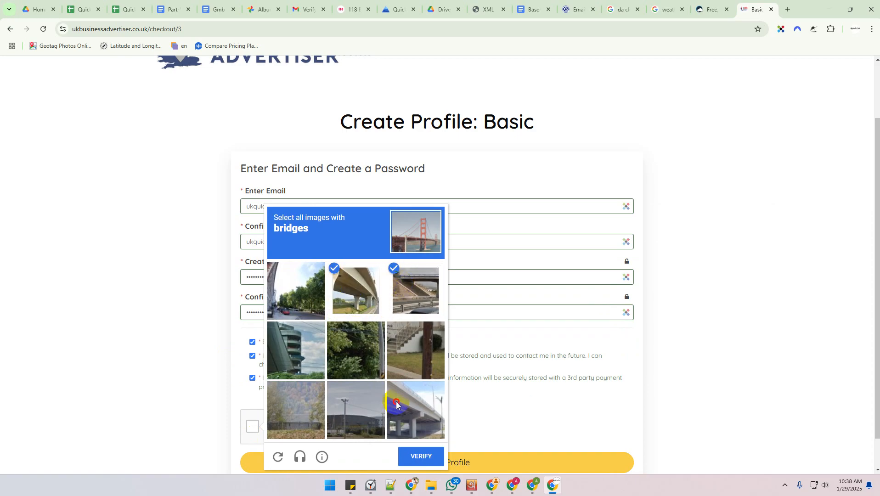
click(410, 456)
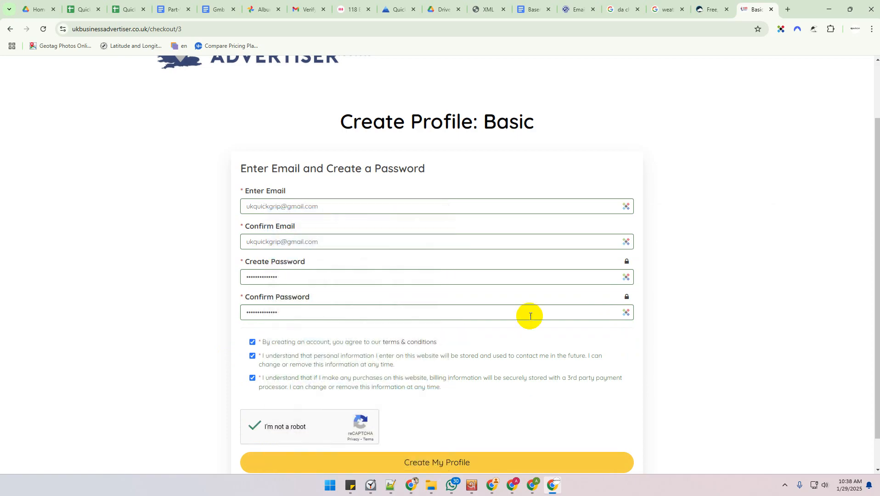
Submit the Basic profile, decline saving the account in the password manager, and continue past the e-mail verification notice.
scroll(530, 316, down, 1)
click(410, 427)
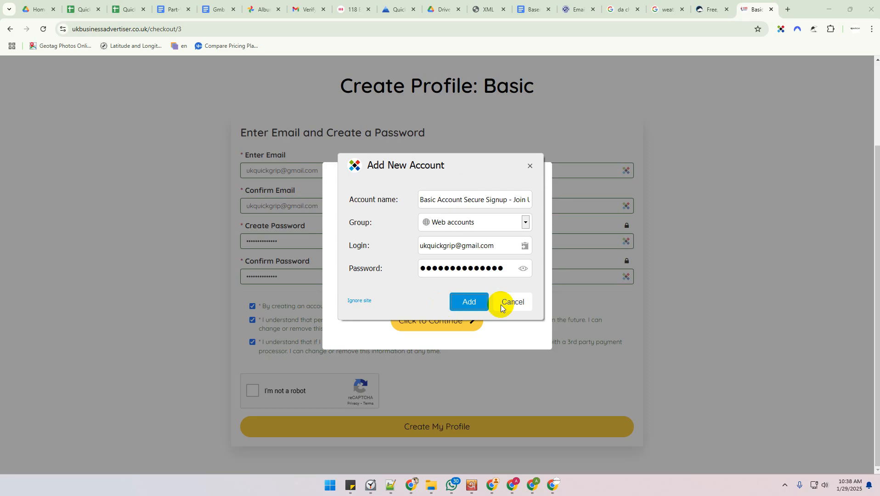
click(507, 303)
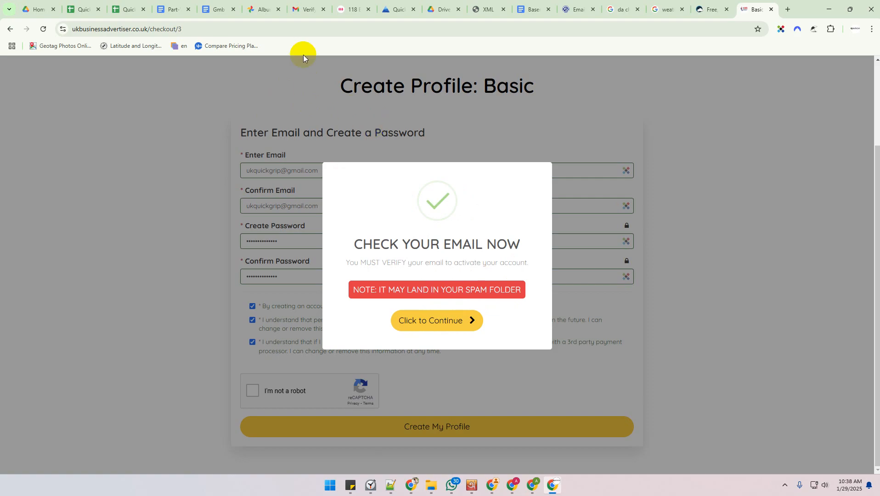
click(411, 324)
Find the UK Business Advertiser verification e-mail in the Gmail inbox and follow its activation link.
click(308, 9)
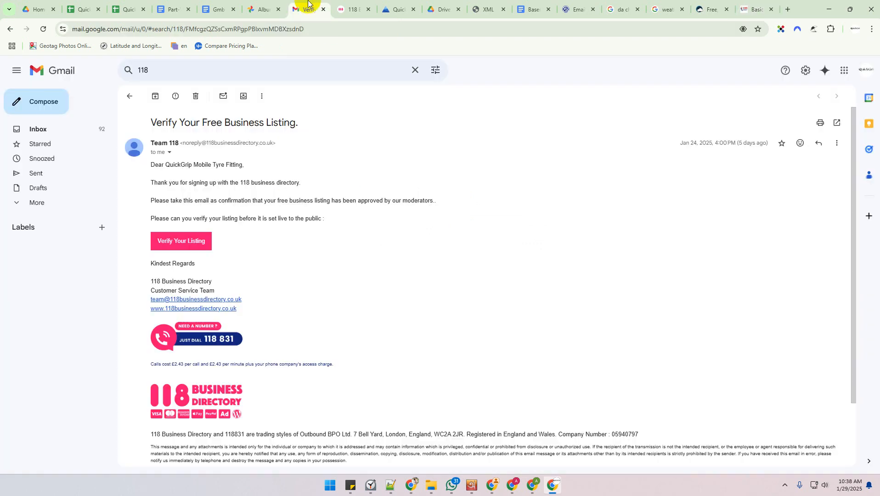
click(76, 130)
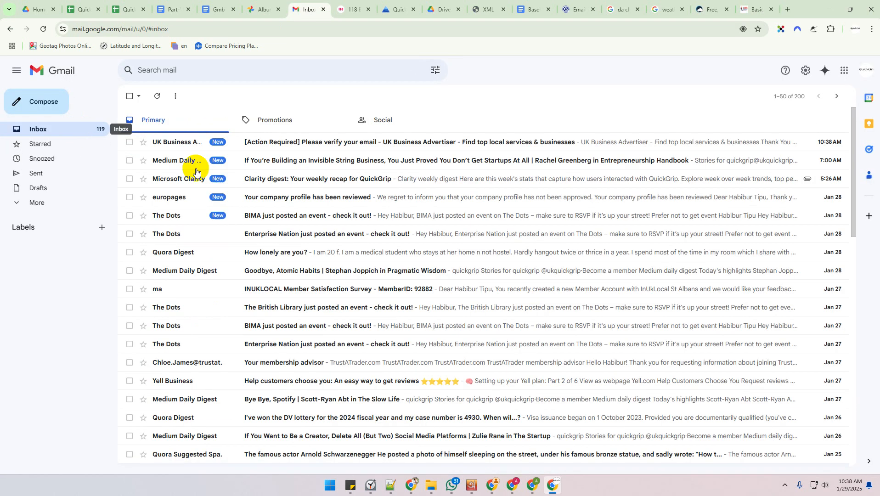
click(260, 146)
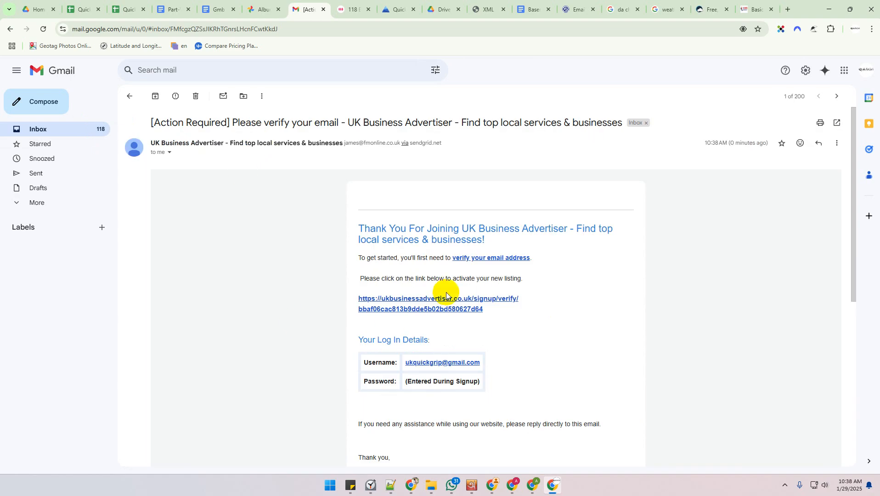
click(390, 330)
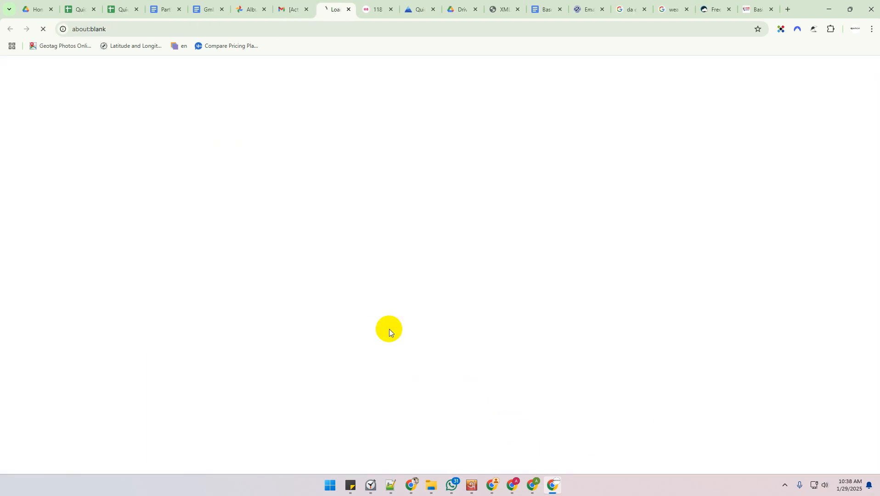
Return to the Gmail inbox and delete the newest Medium Daily Digest message.
click(289, 9)
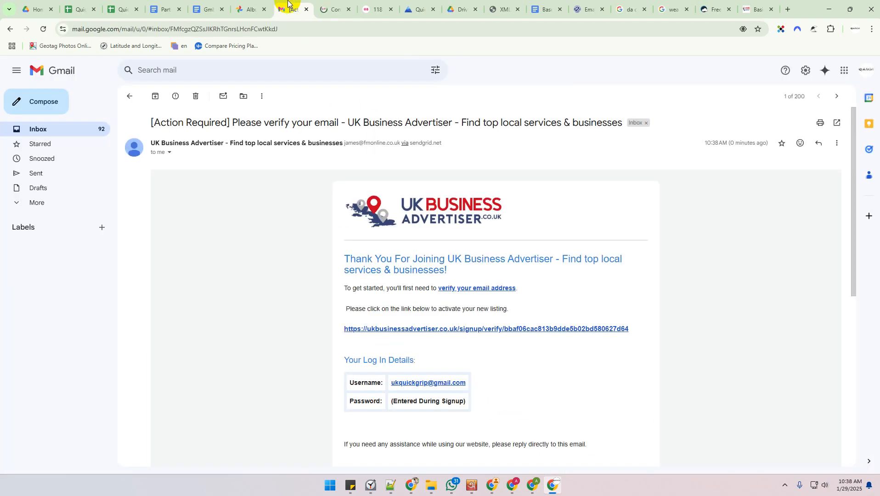
click(66, 129)
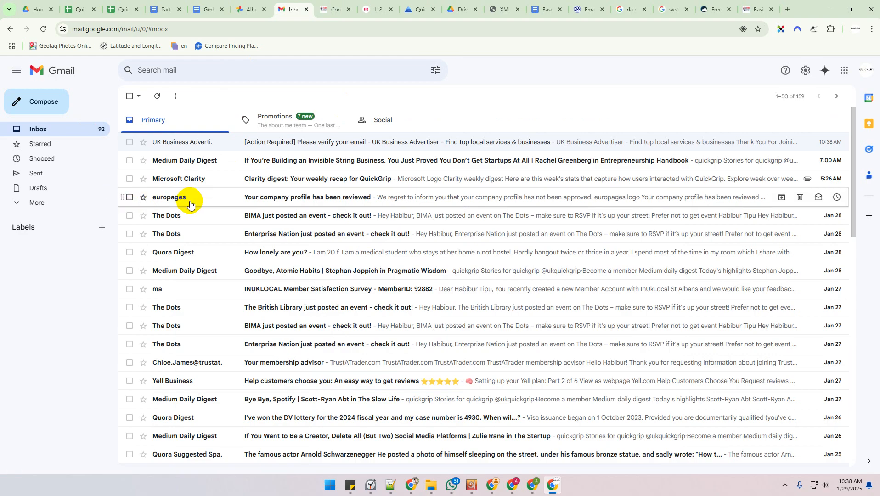
click(130, 161)
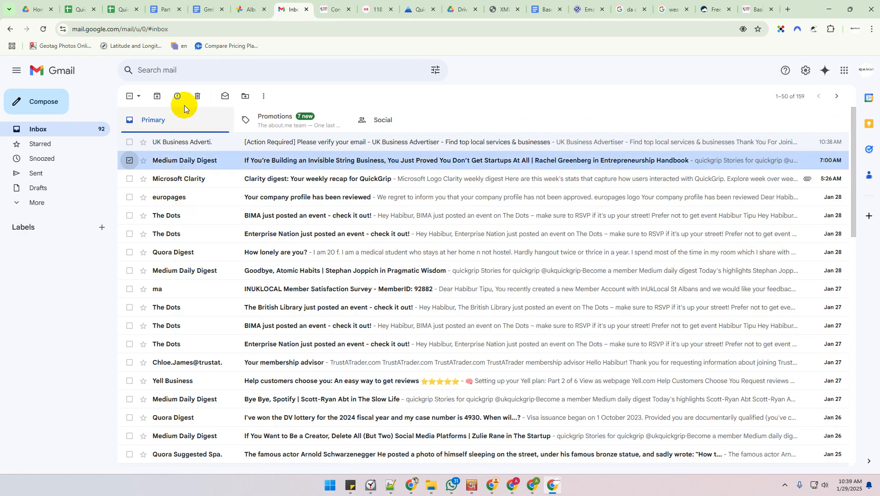
click(195, 97)
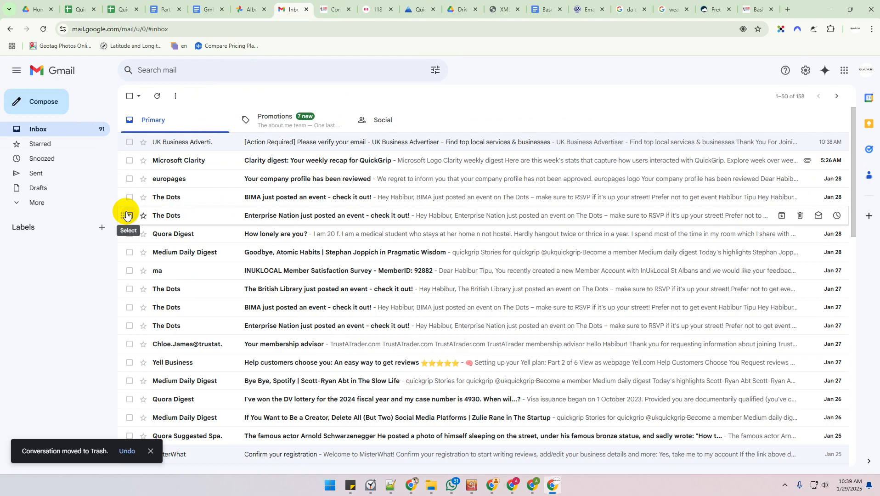
Go back to the listing account's Contact Details form and autofill it from the business owner's saved identity.
click(327, 8)
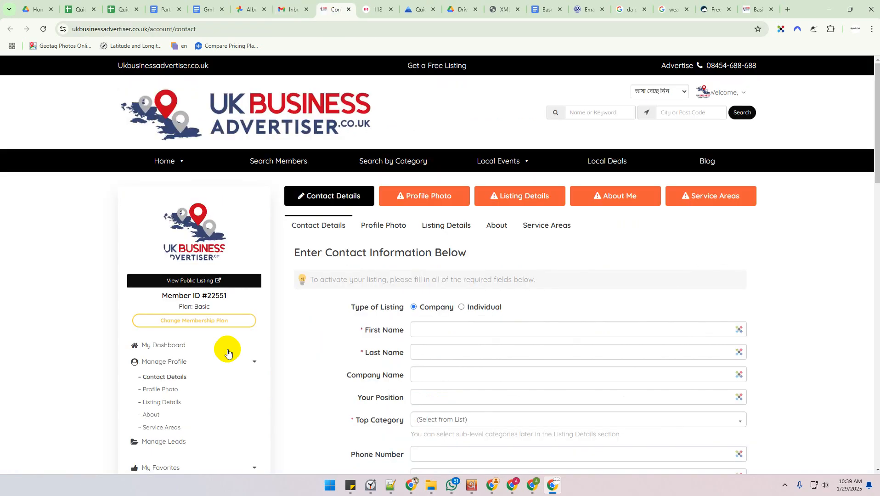
scroll(424, 287, down, 5)
click(424, 123)
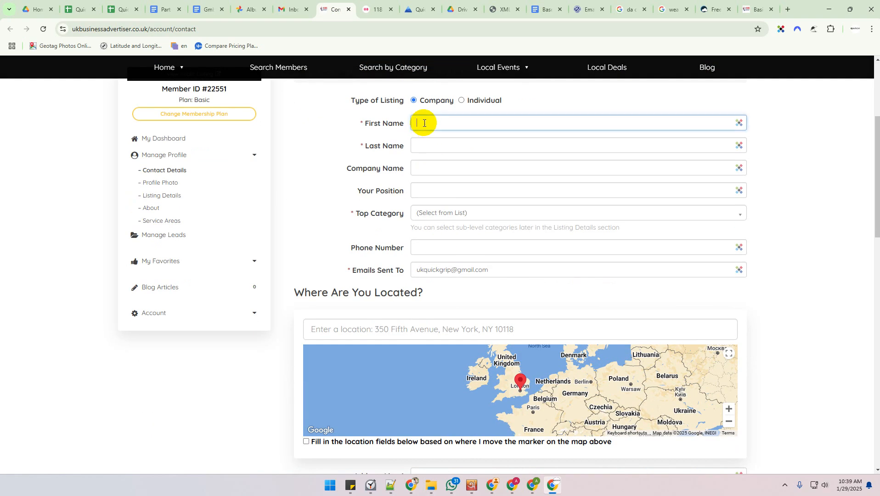
click(339, 166)
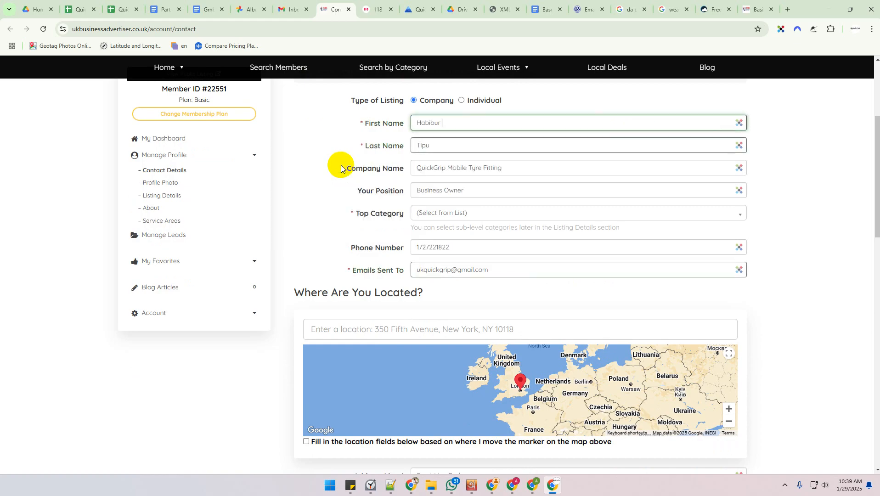
Look through the Top Category options and set the listing's top category to Automotive.
click(467, 213)
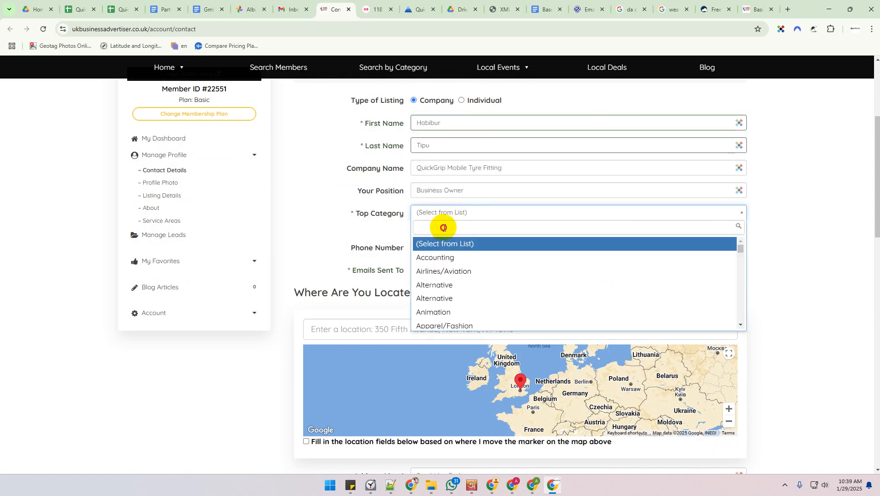
scroll(489, 277, down, 1)
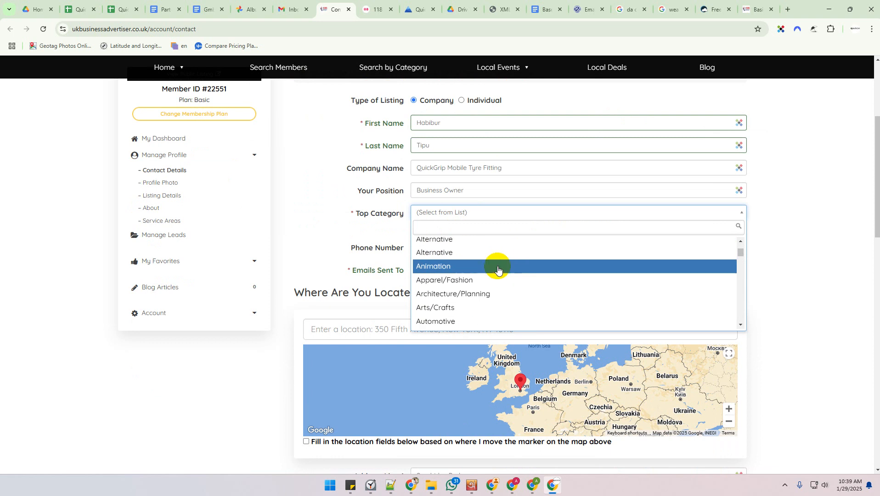
scroll(500, 267, down, 2)
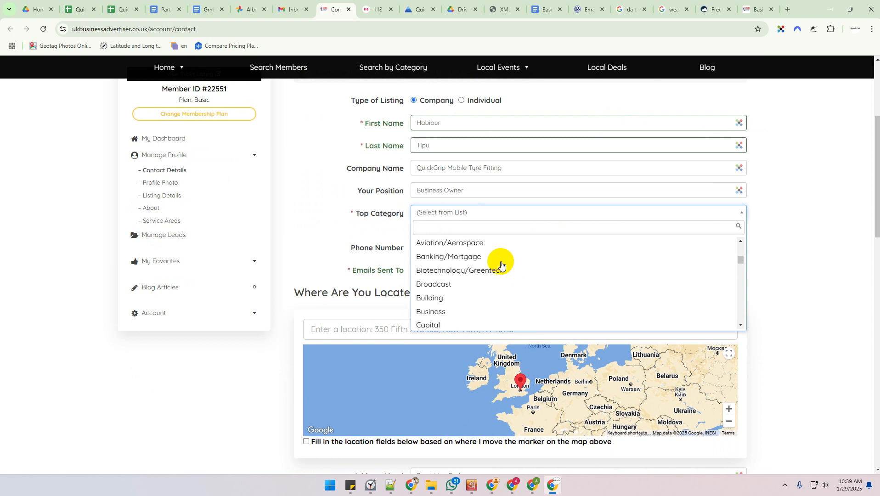
scroll(500, 265, down, 2)
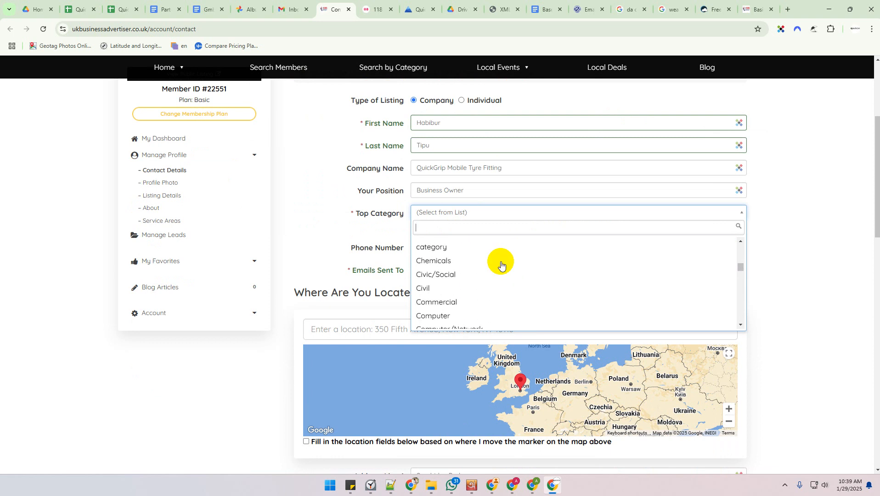
scroll(501, 265, down, 1)
scroll(500, 265, down, 2)
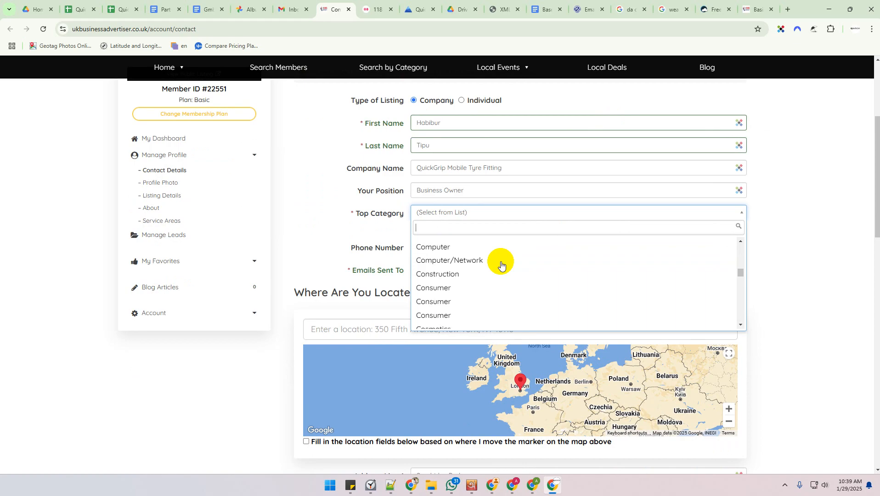
scroll(500, 265, down, 5)
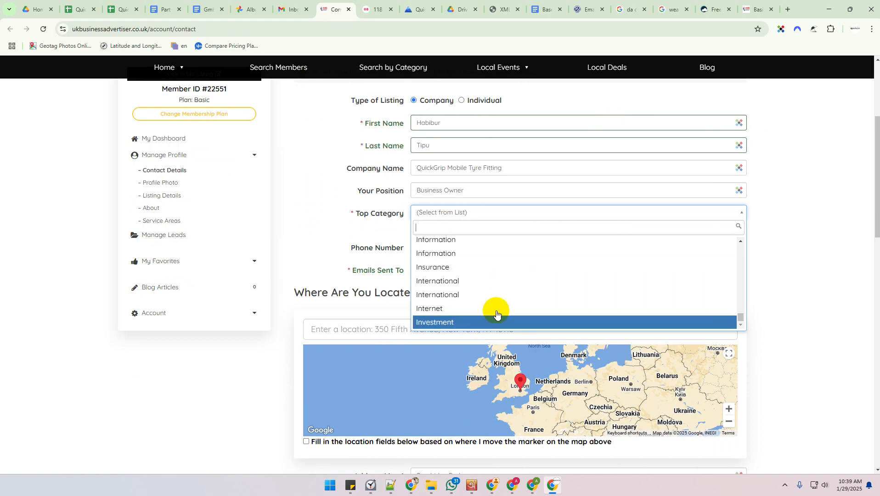
scroll(500, 303, up, 2)
scroll(503, 301, up, 15)
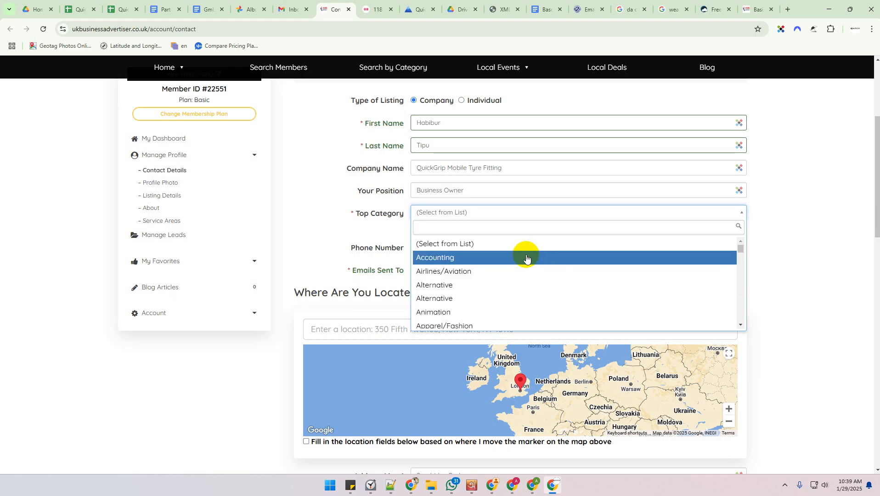
scroll(532, 256, down, 1)
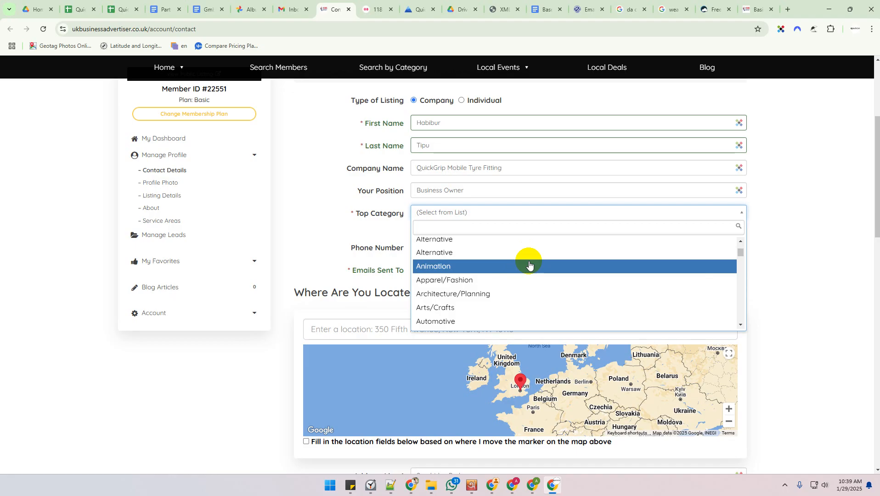
scroll(529, 265, down, 1)
click(498, 275)
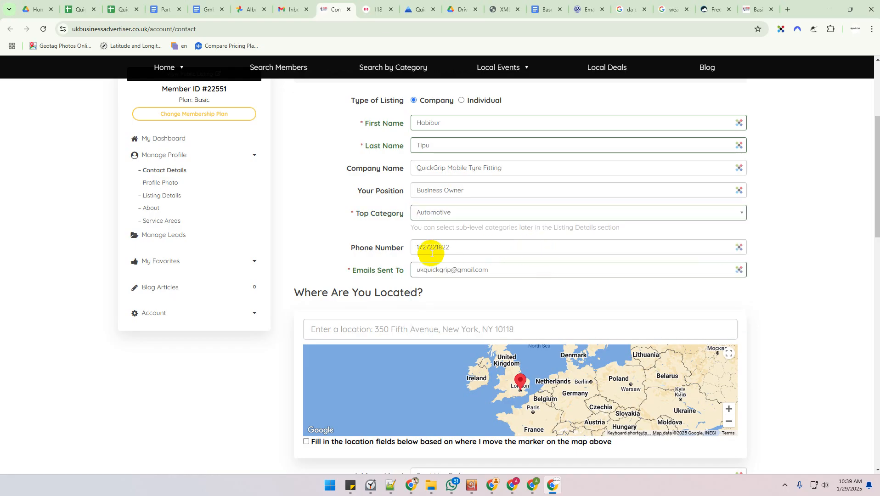
Add a leading 0 to the business phone number in the contact details.
click(418, 248)
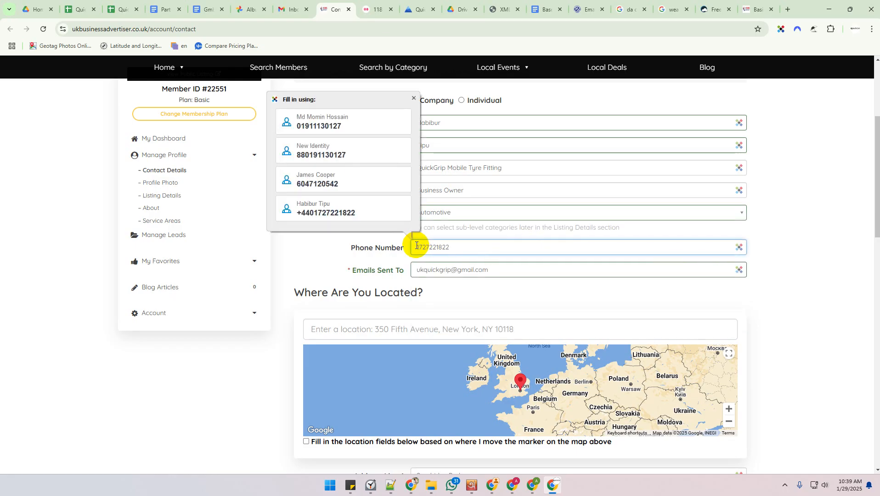
text(0)
click(306, 247)
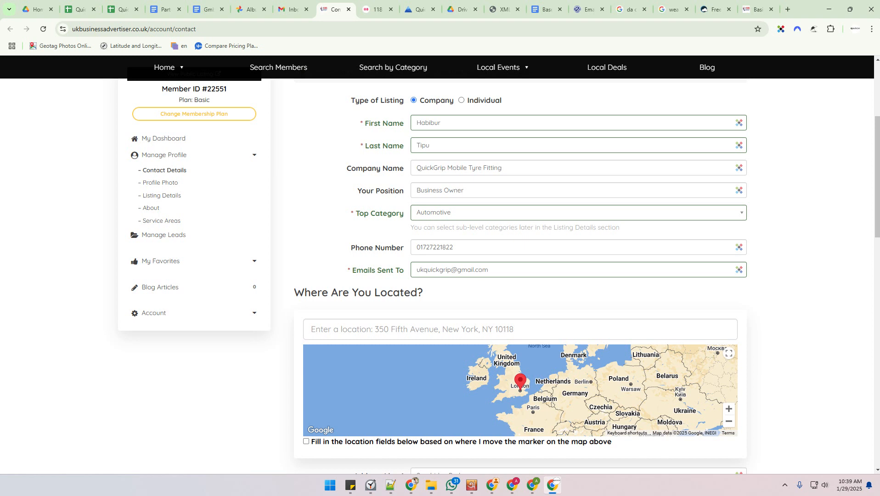
Replace the Emails Sent To address with the company's own-domain admin e-mail.
key(alt+Tab)
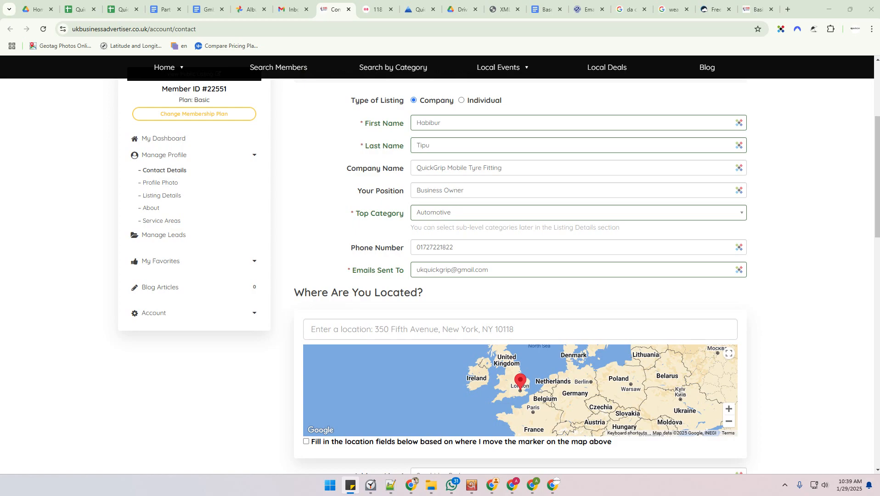
click(506, 266)
drag(506, 265, 402, 271)
key(ctrl+v)
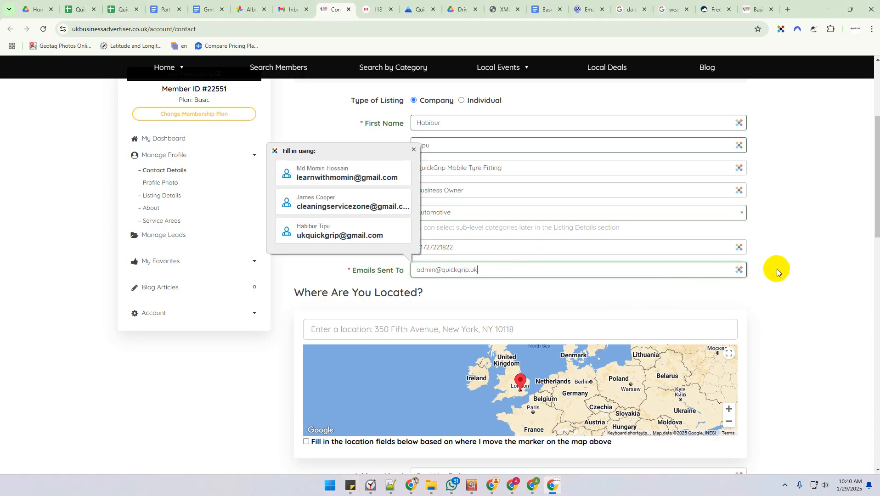
Enter the company's full postal address as the map location and choose the matching suggestion.
click(351, 486)
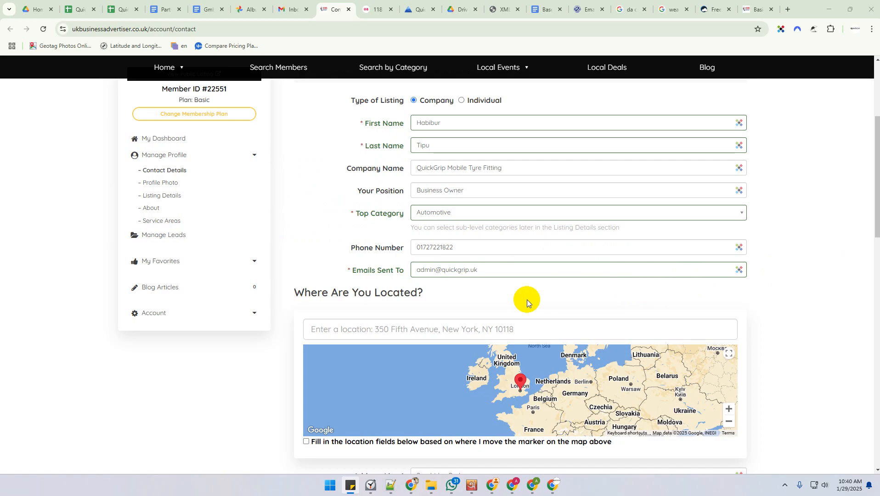
click(359, 330)
text(Sandridge Park, St Albans AL3 6DQ, United Kingdom)
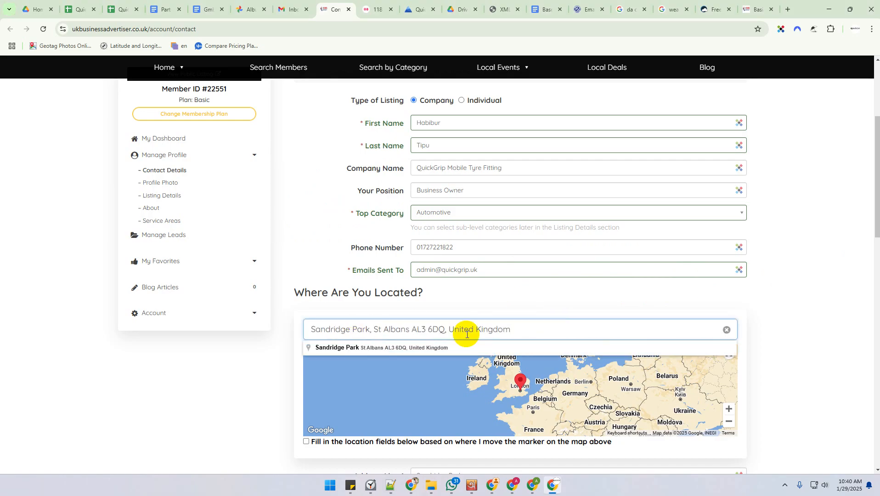
click(409, 349)
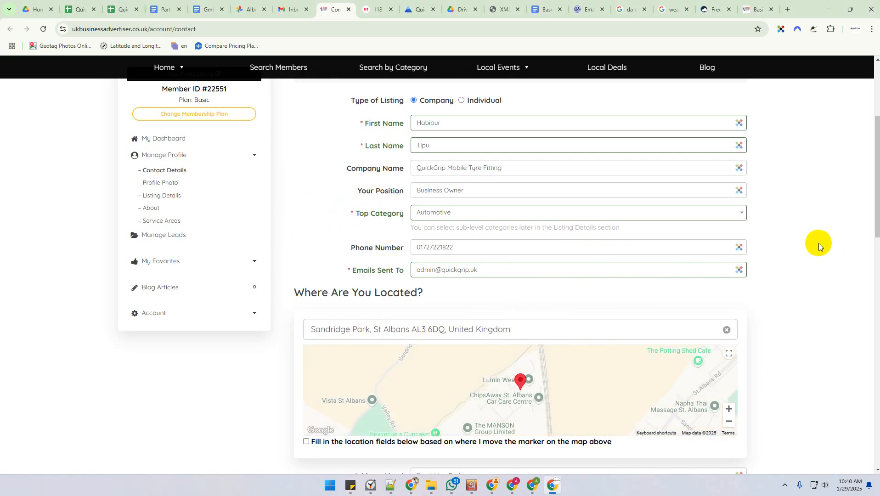
Review the contact information and the filled-in address fields down to the Enter Website Links section.
scroll(816, 242, down, 5)
scroll(814, 236, up, 5)
scroll(819, 232, up, 4)
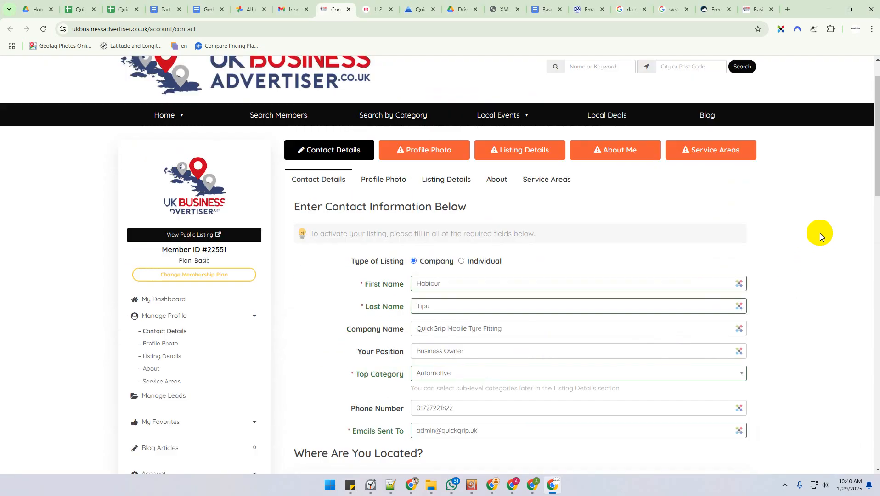
scroll(825, 228, down, 1)
scroll(824, 228, down, 1)
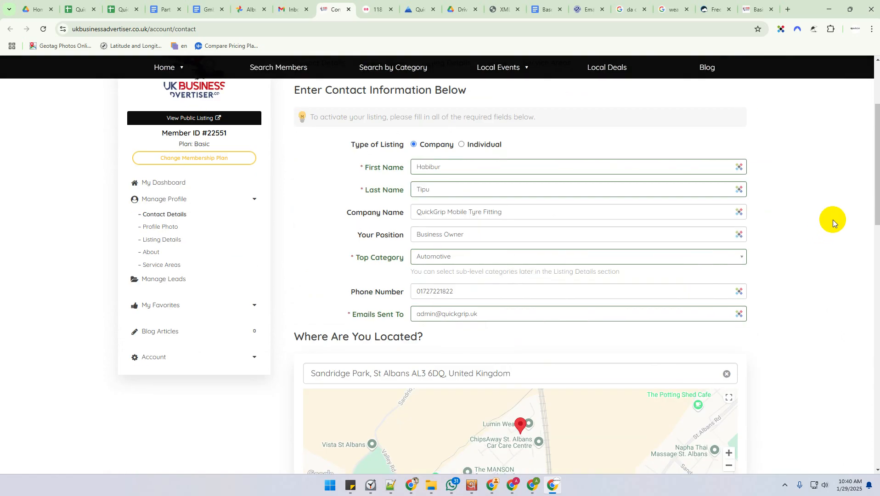
scroll(832, 220, down, 5)
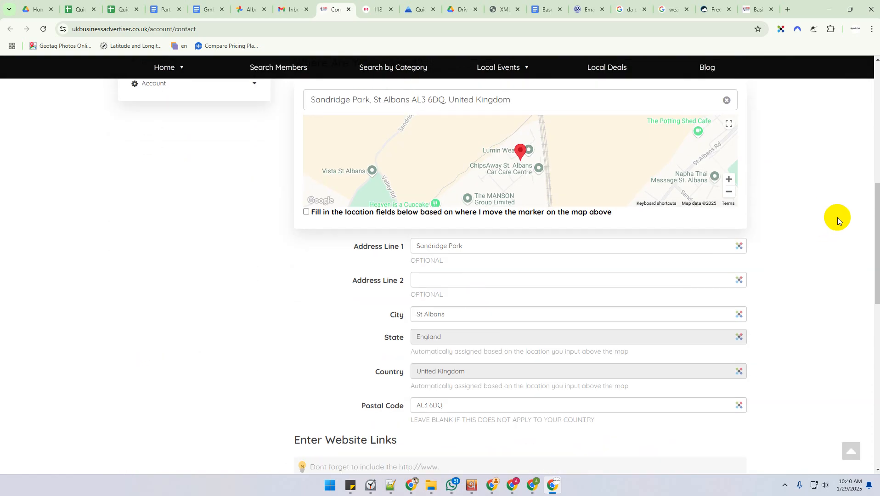
scroll(837, 218, down, 1)
scroll(842, 214, down, 2)
scroll(843, 213, down, 3)
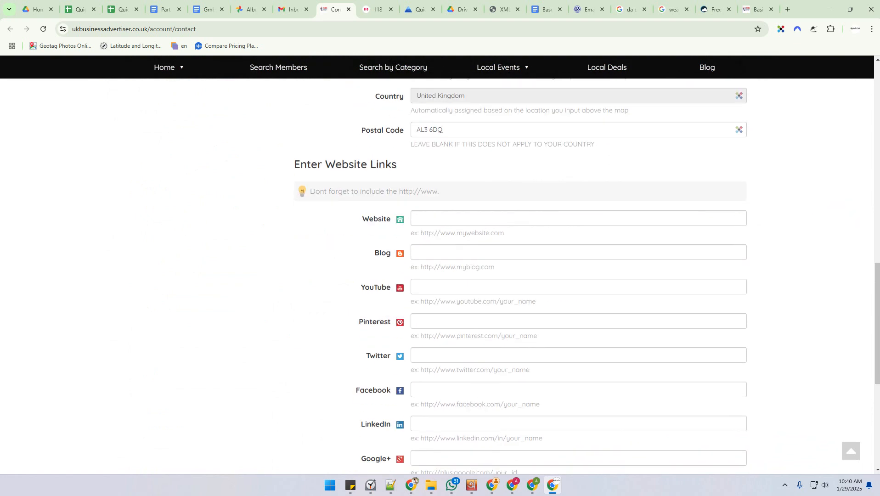
key(alt+Tab)
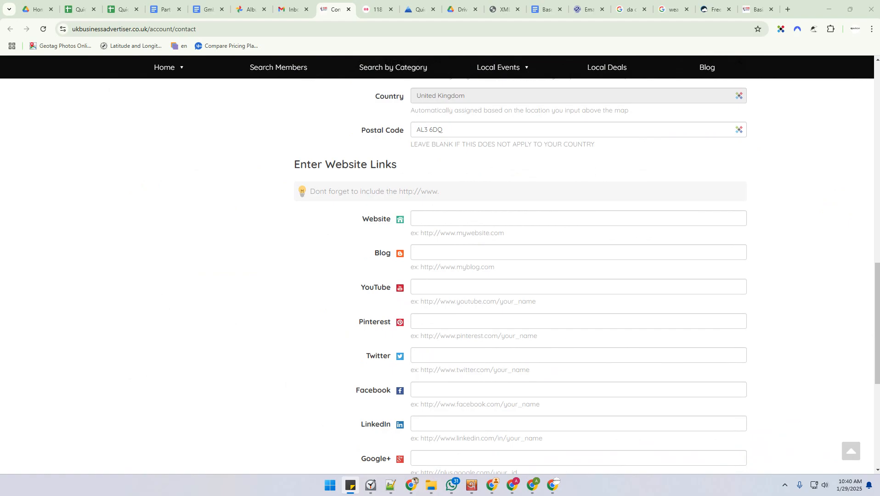
click(452, 220)
text(https://quickGrip.uk/)
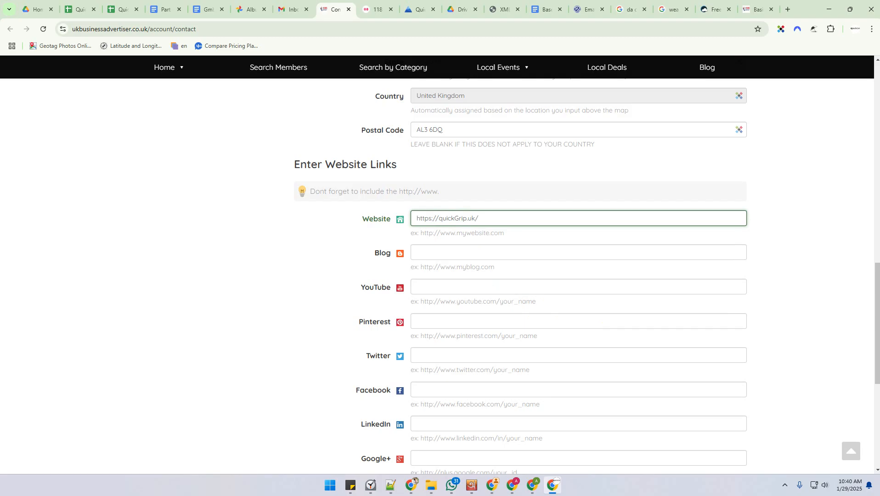
key(alt+Tab)
click(430, 284)
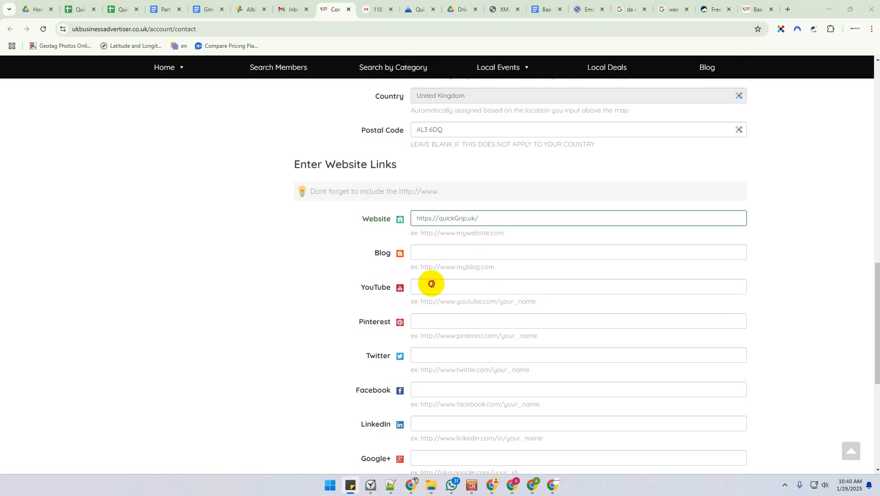
text(https://www.youtube.com/@quickgripuk)
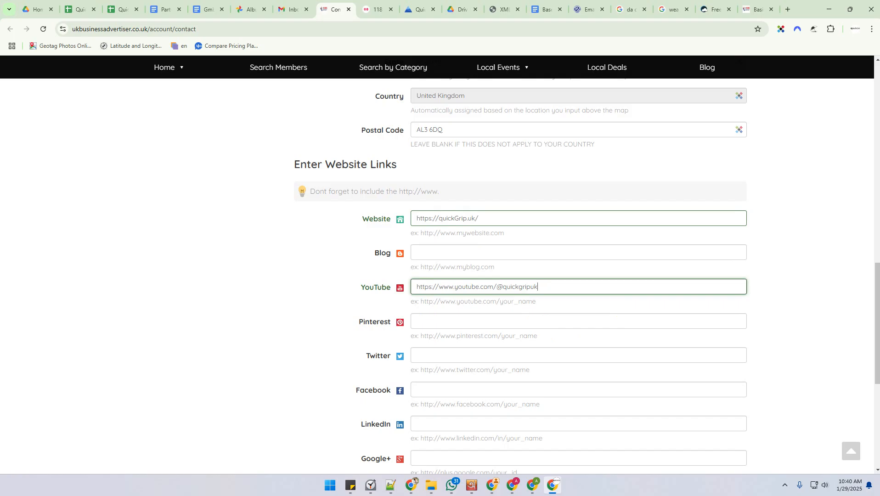
key(alt+Tab)
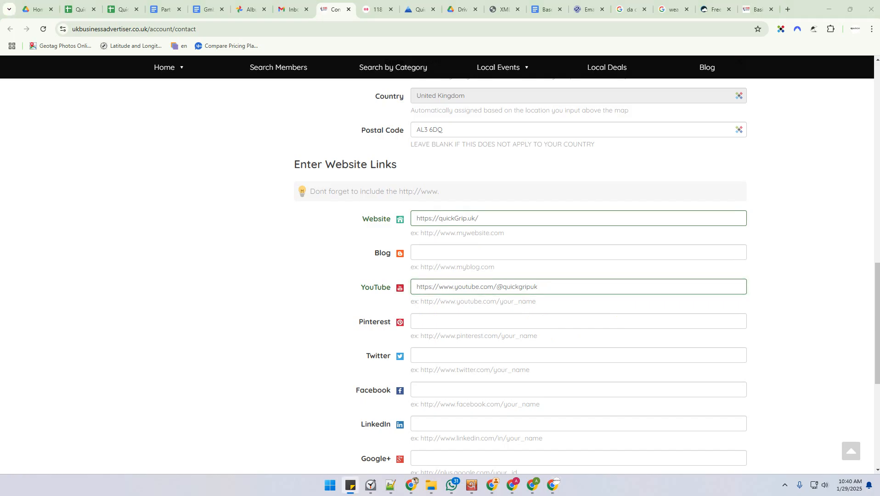
click(431, 317)
text(https://uk.pinterest.com/quickgripp/)
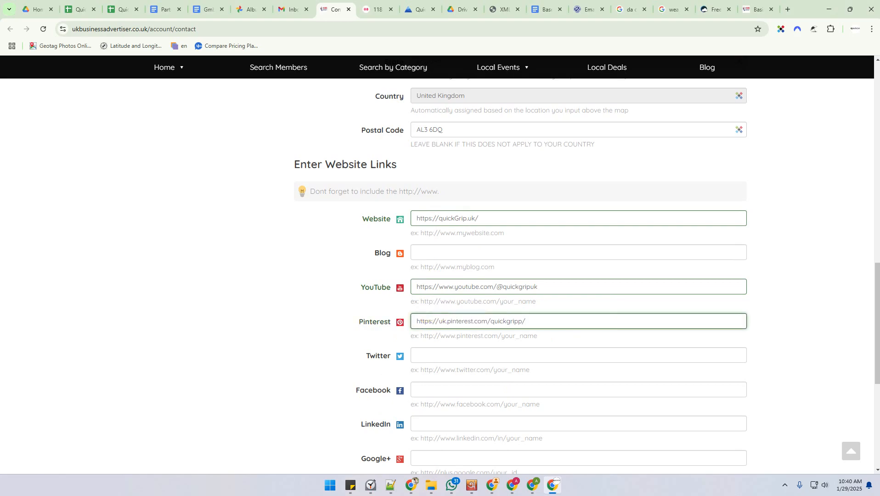
key(alt+Tab)
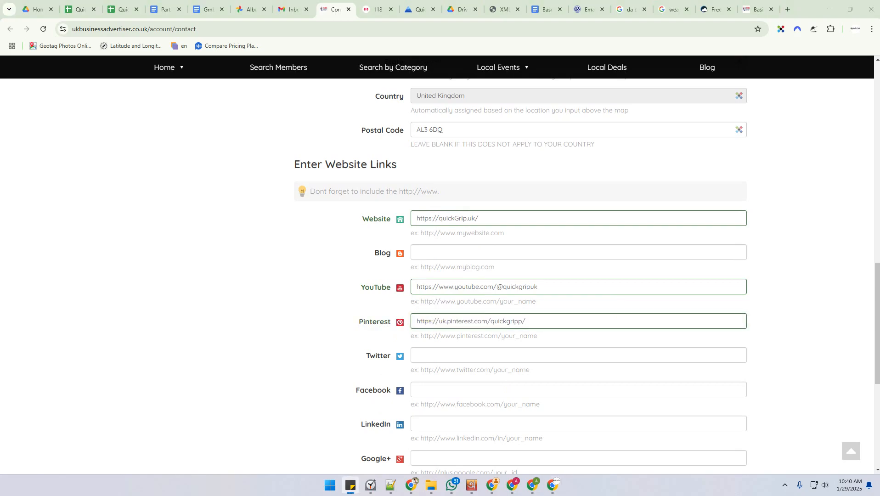
click(447, 355)
text(https://x.com/quickgripp)
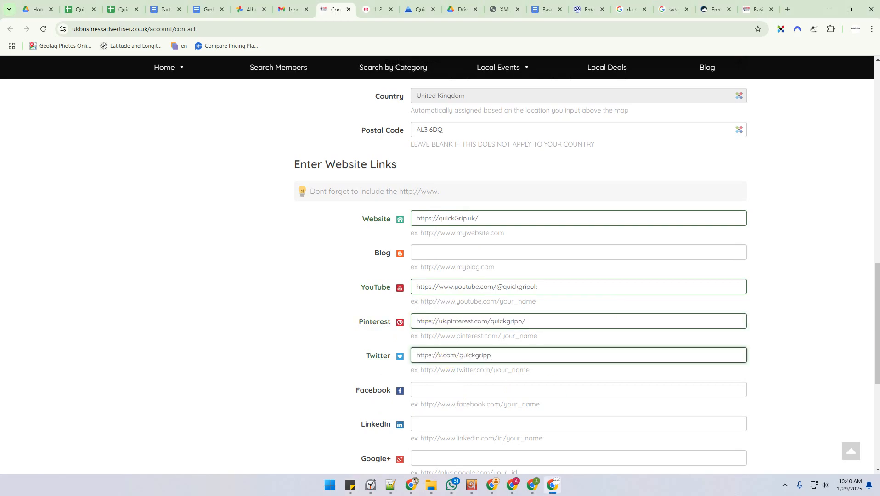
key(alt+Tab)
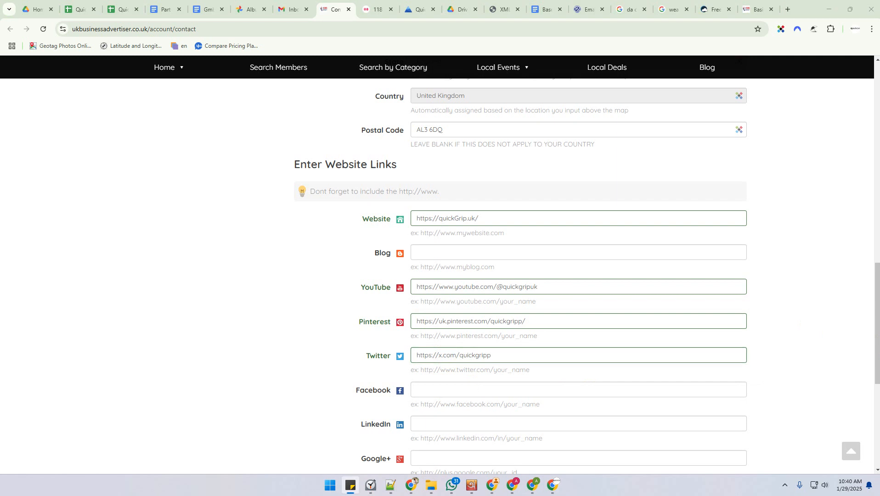
click(465, 389)
key(ctrl+v)
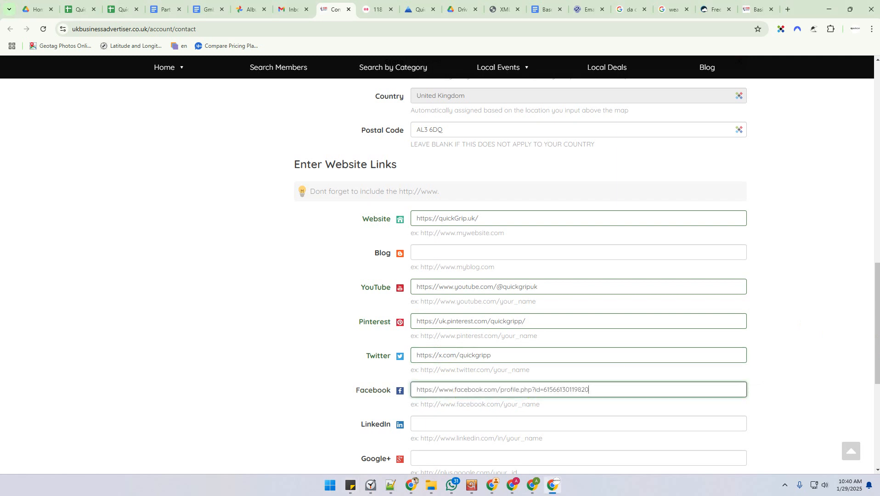
key(alt+Tab)
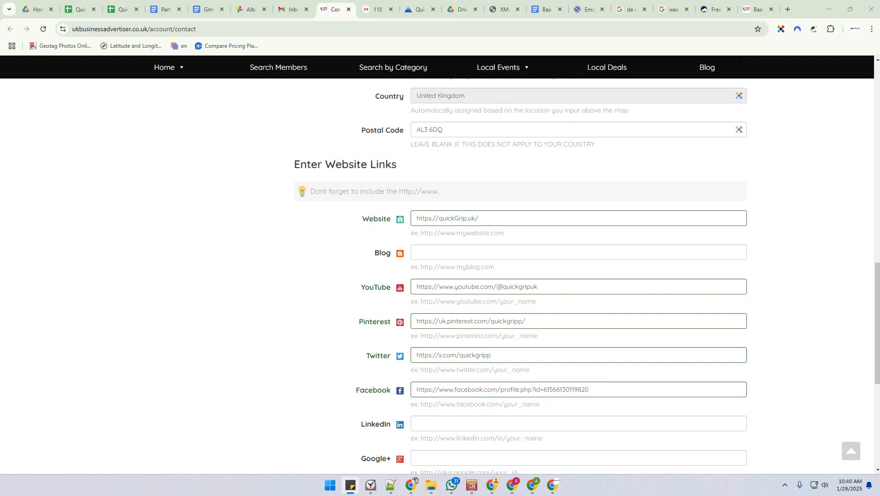
click(438, 422)
text(https://www.linkedin.com/company/quickgrip-mobile-tyre-fitting/)
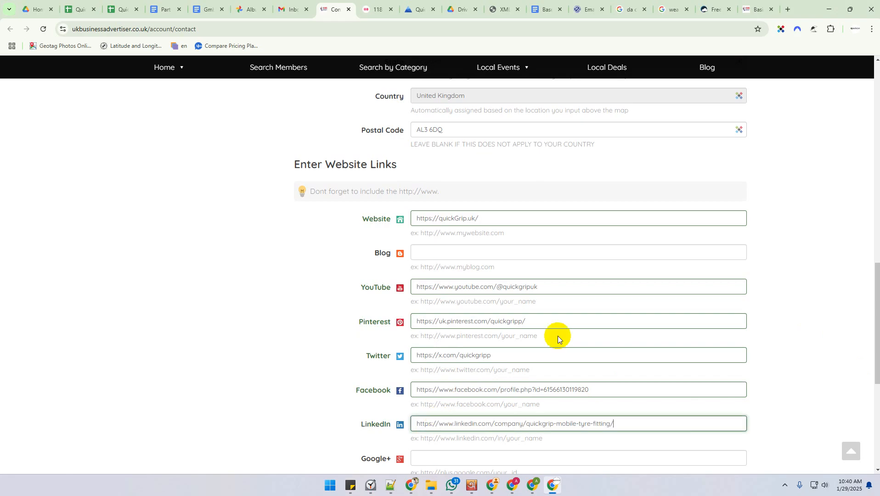
scroll(558, 335, down, 4)
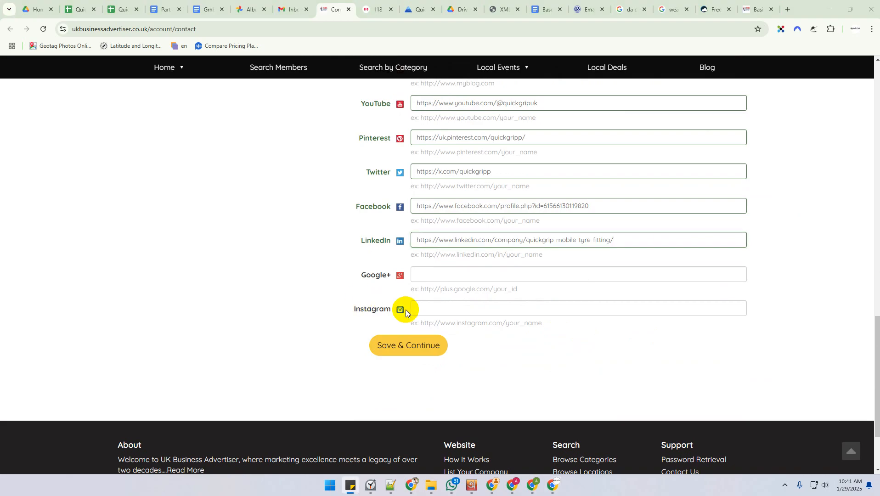
click(442, 309)
text(https://www.instagram.com/quickgripp)
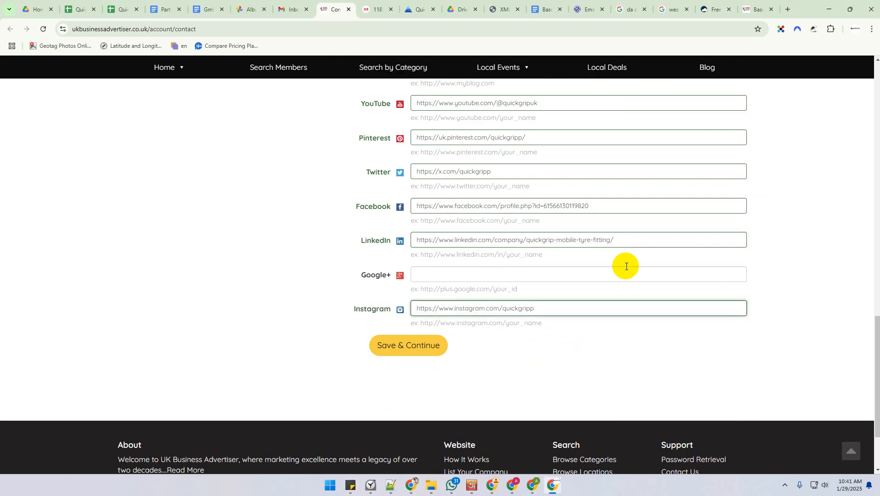
scroll(627, 261, up, 6)
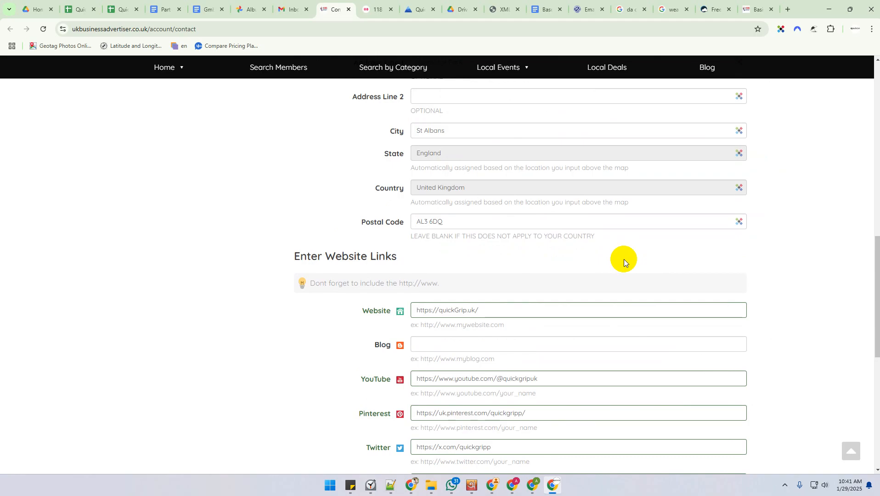
scroll(876, 280, down, 3)
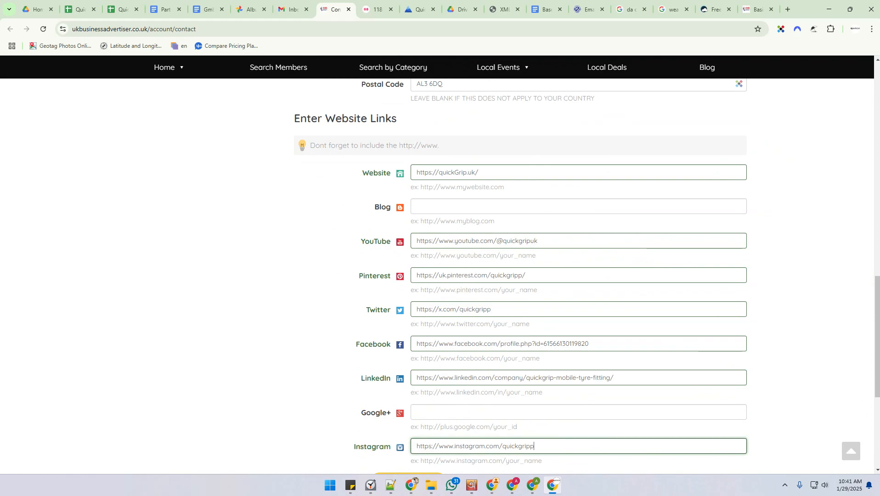
key(alt+Tab)
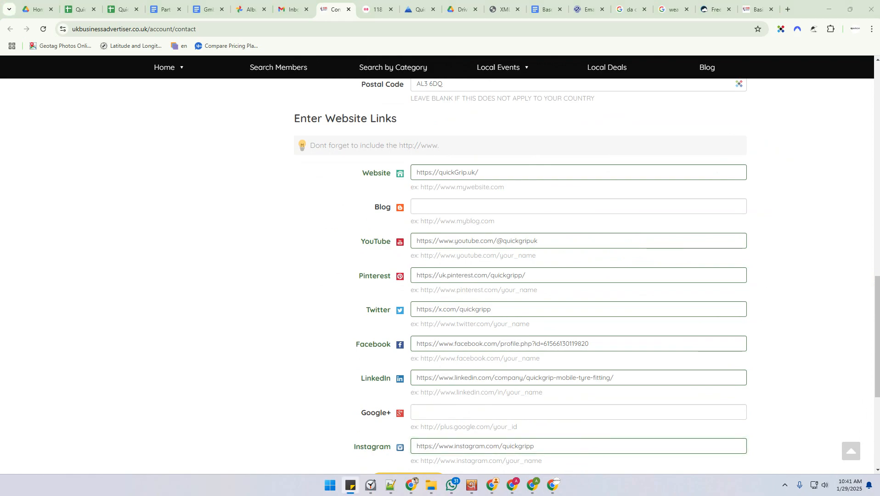
key(alt+Tab)
key(alt+Tab)
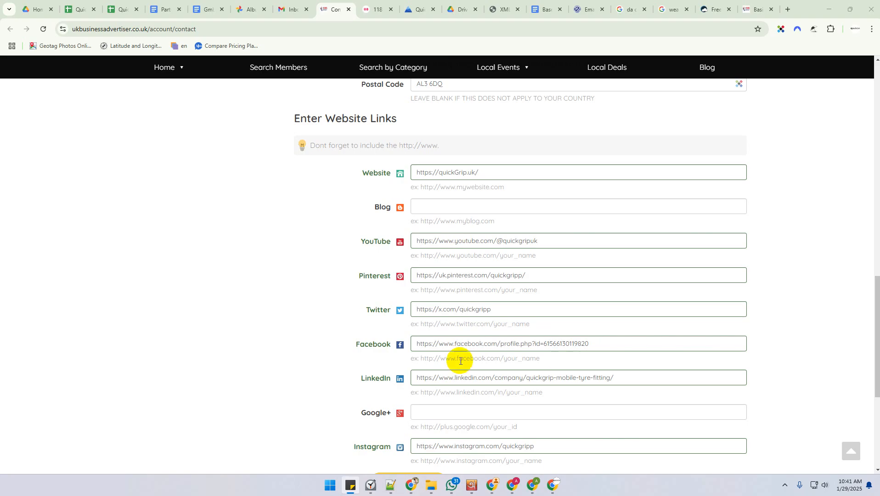
click(430, 206)
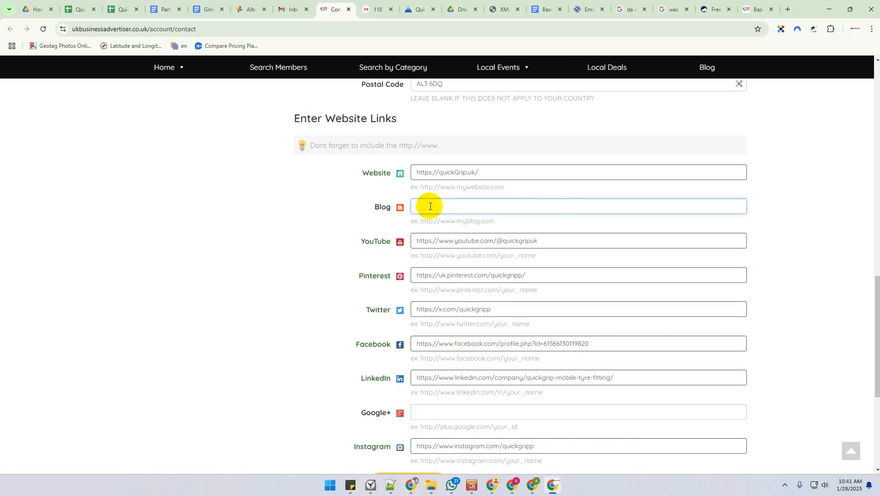
text(https://mobile-tyre-fitting-st-albans.blogspot.com/)
click(263, 266)
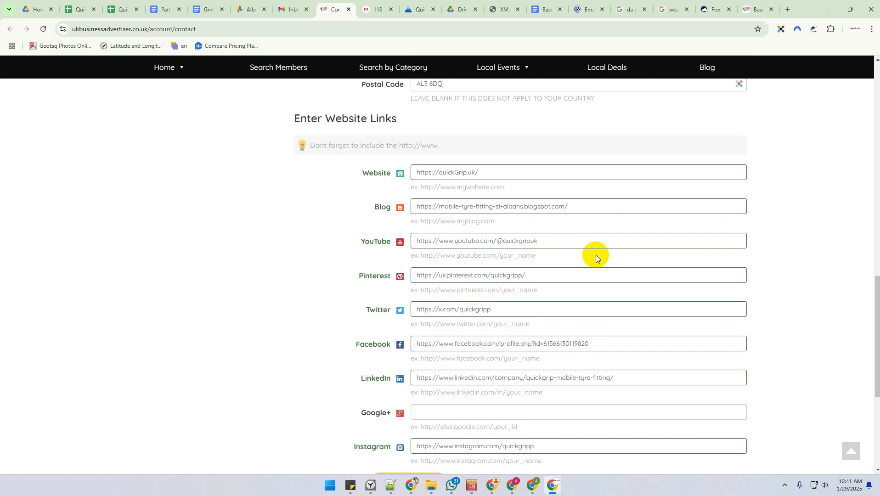
Add the business's Google Maps link as the Google+ link, then save the contact details and continue.
scroll(596, 254, down, 5)
scroll(591, 256, up, 3)
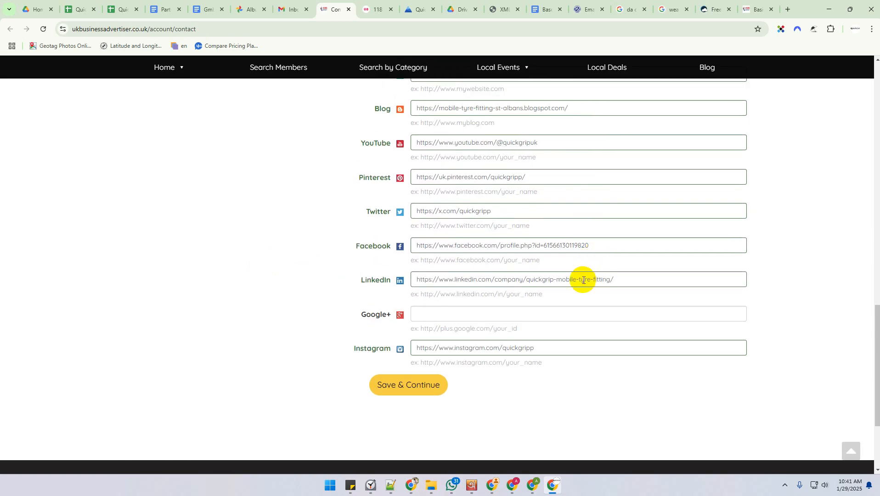
click(583, 280)
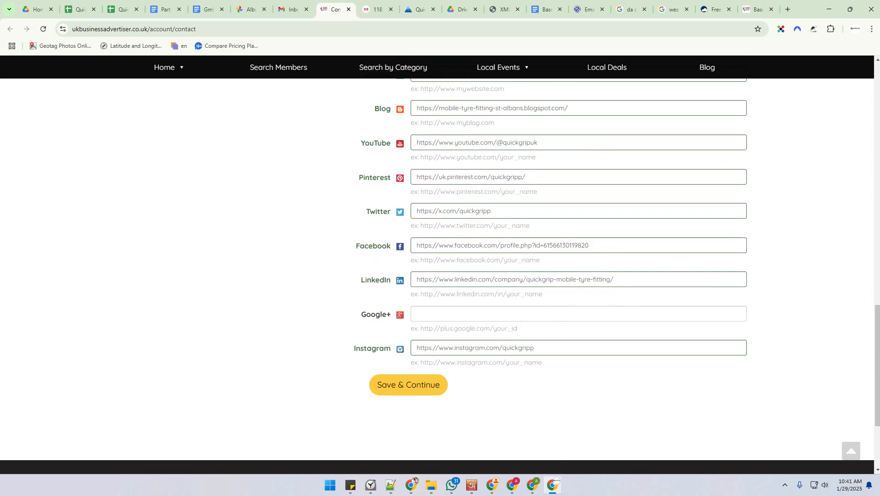
key(alt+Tab)
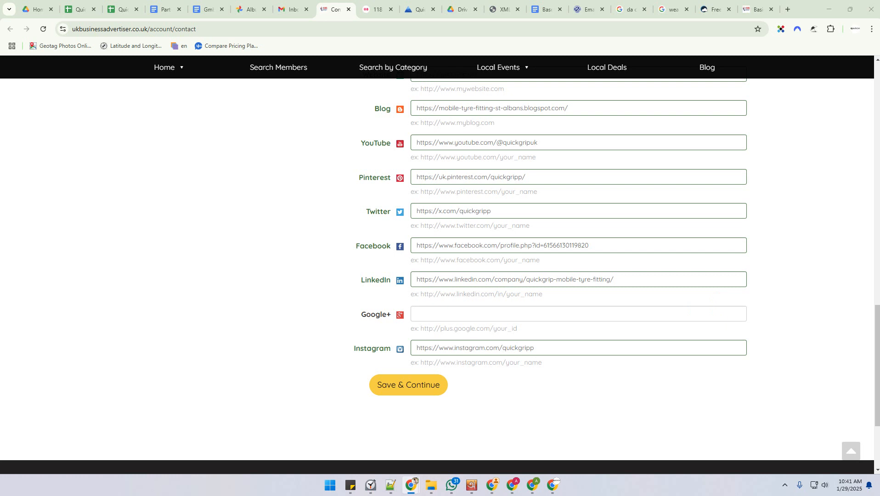
click(350, 485)
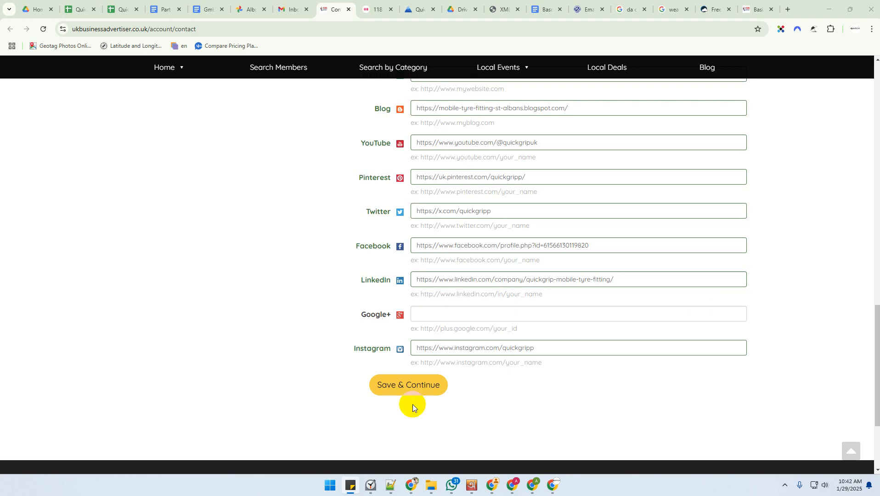
click(422, 314)
key(ctrl+v)
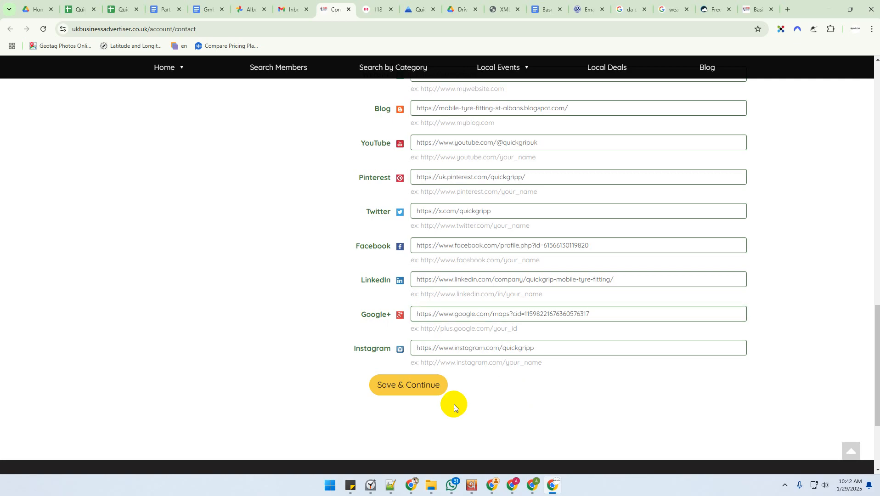
click(408, 386)
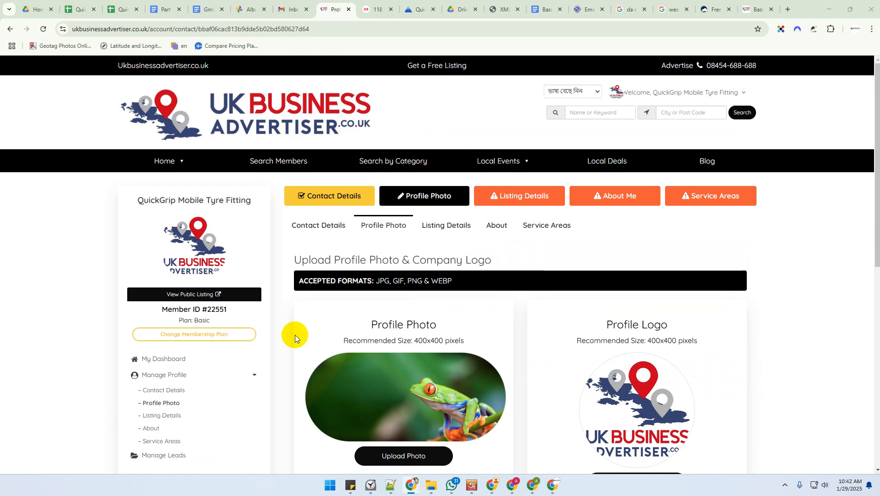
View the public listing and check its social profile links by opening the Google+ one and closing the resulting page.
click(209, 295)
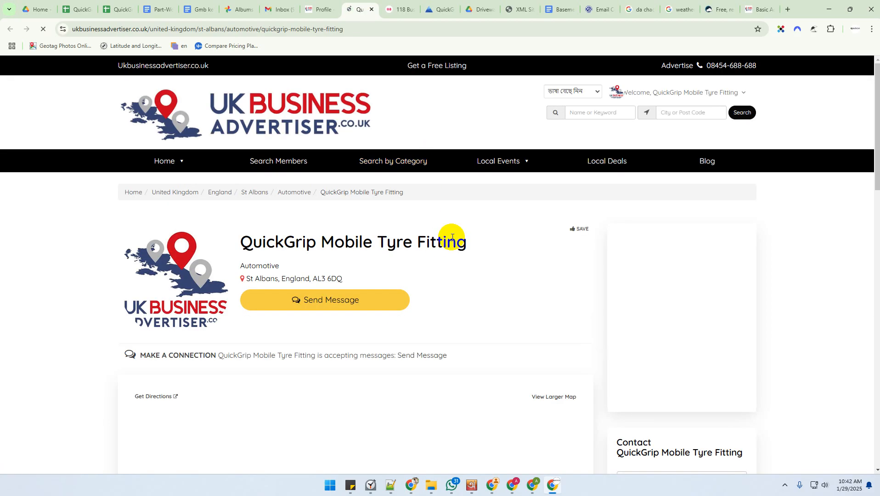
click(346, 304)
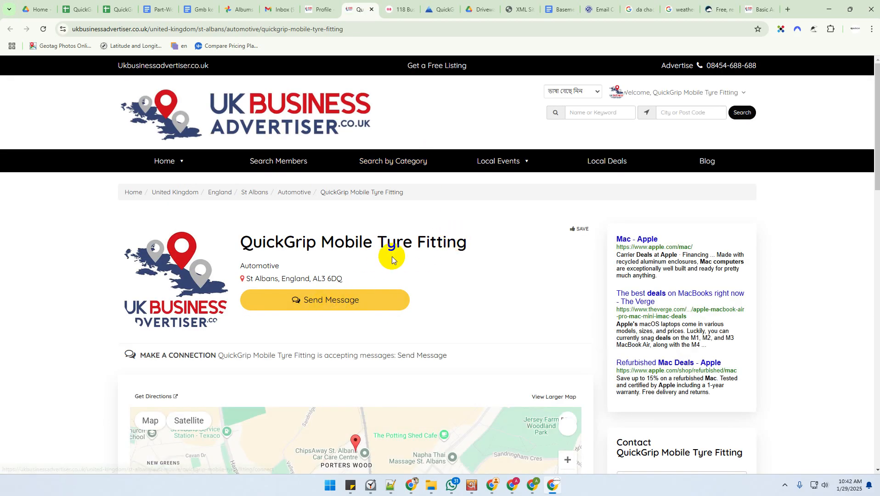
scroll(392, 256, down, 6)
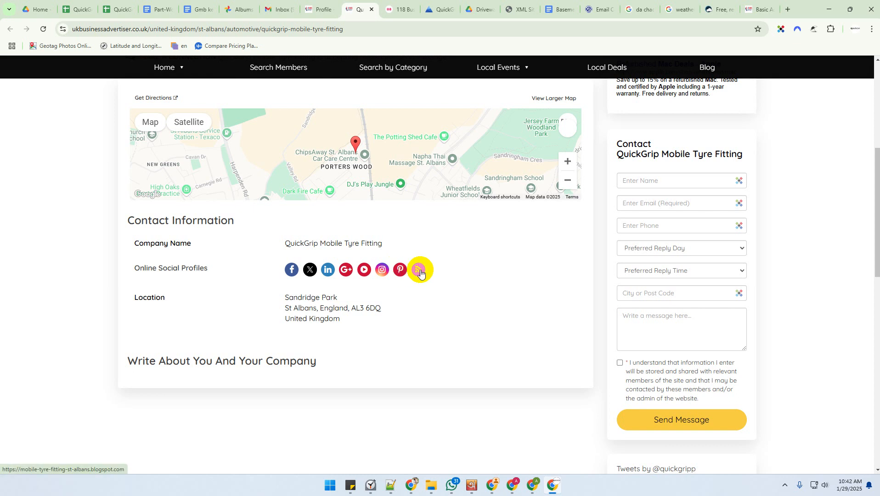
click(347, 272)
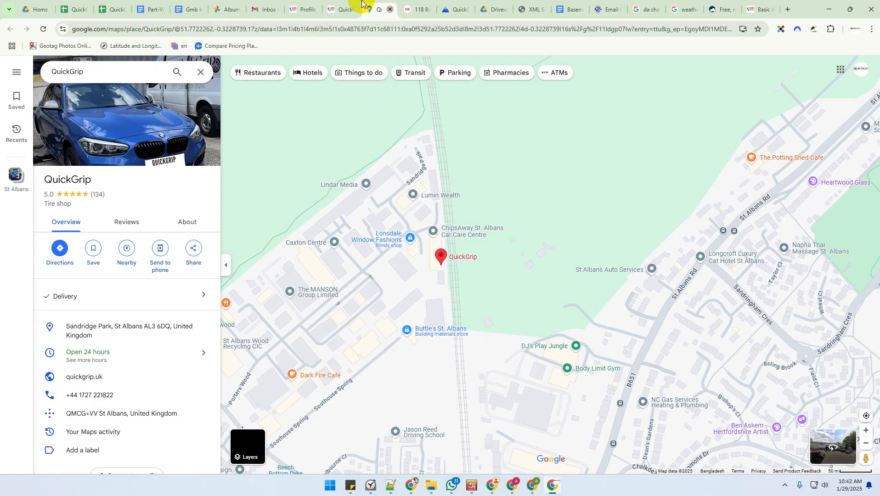
click(389, 10)
Copy the public listing's full URL and its domain ukbusinessadvertiser.co.uk, and look back over the published page.
click(312, 27)
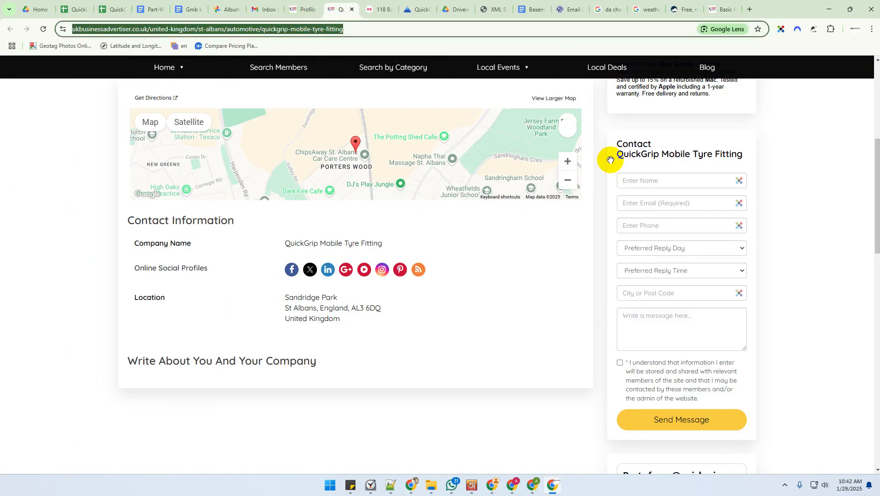
key(alt+Tab)
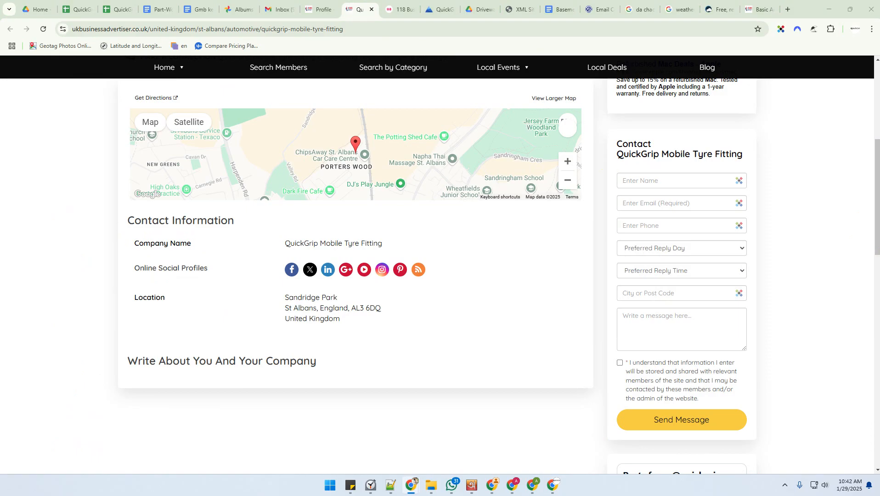
click(70, 30)
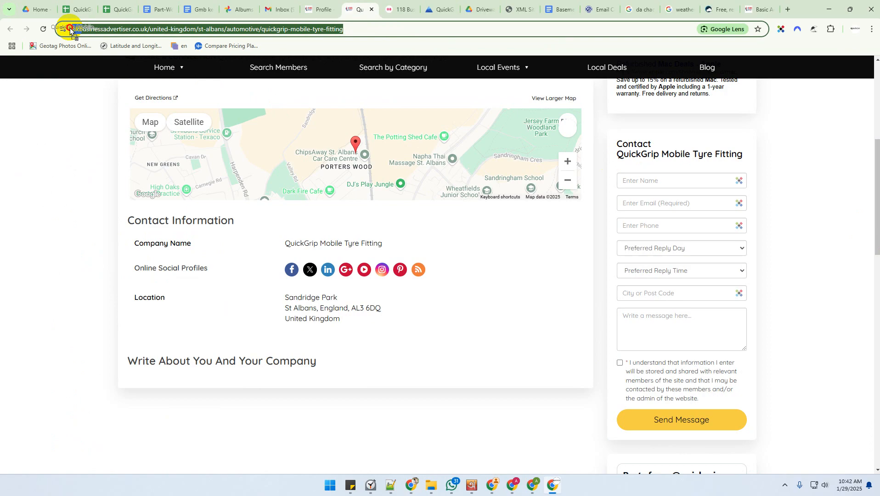
drag(168, 29, 93, 29)
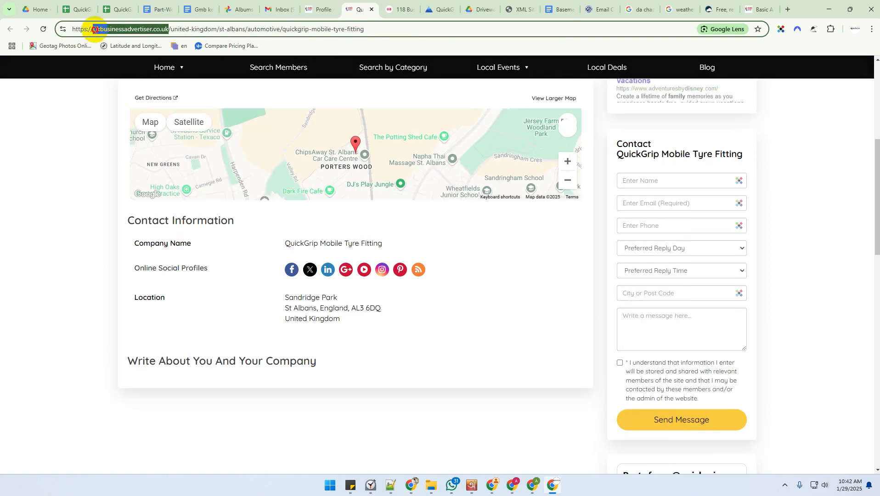
key(alt+Tab)
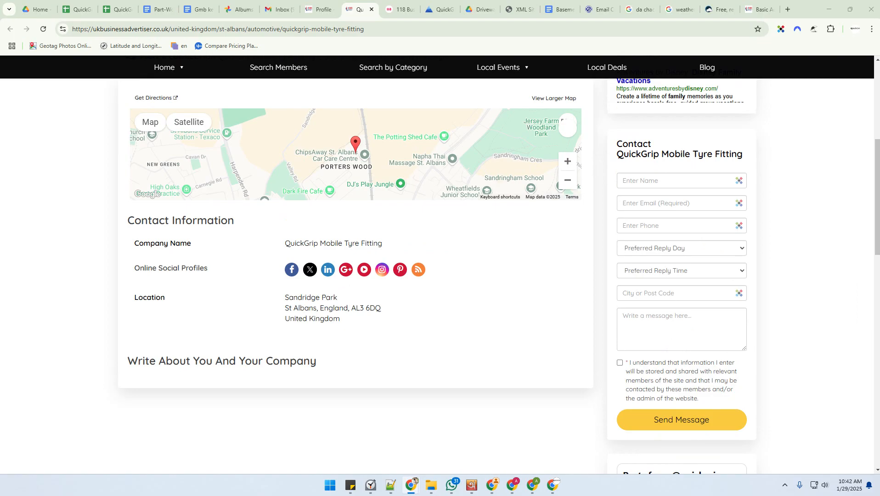
scroll(471, 321, up, 6)
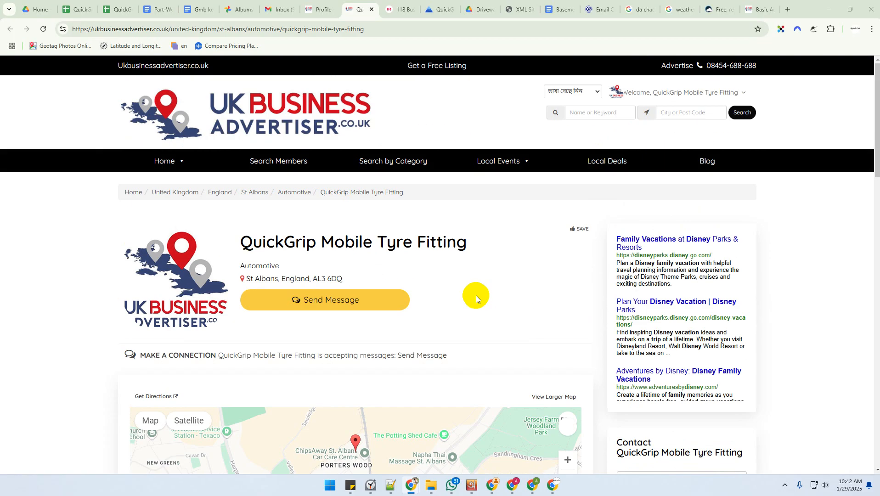
scroll(478, 317, down, 6)
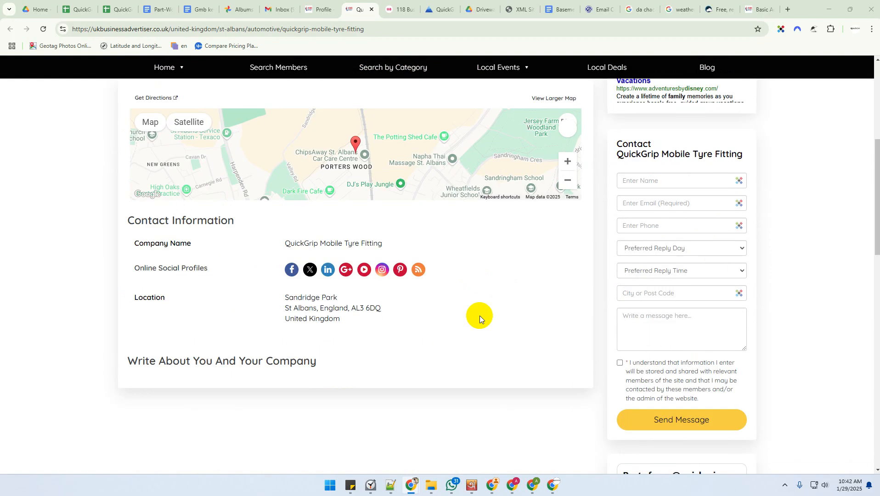
scroll(489, 305, up, 6)
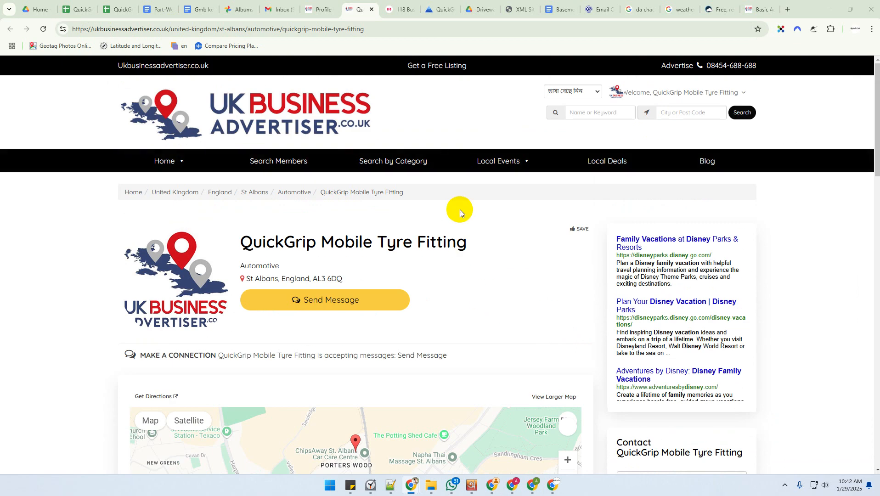